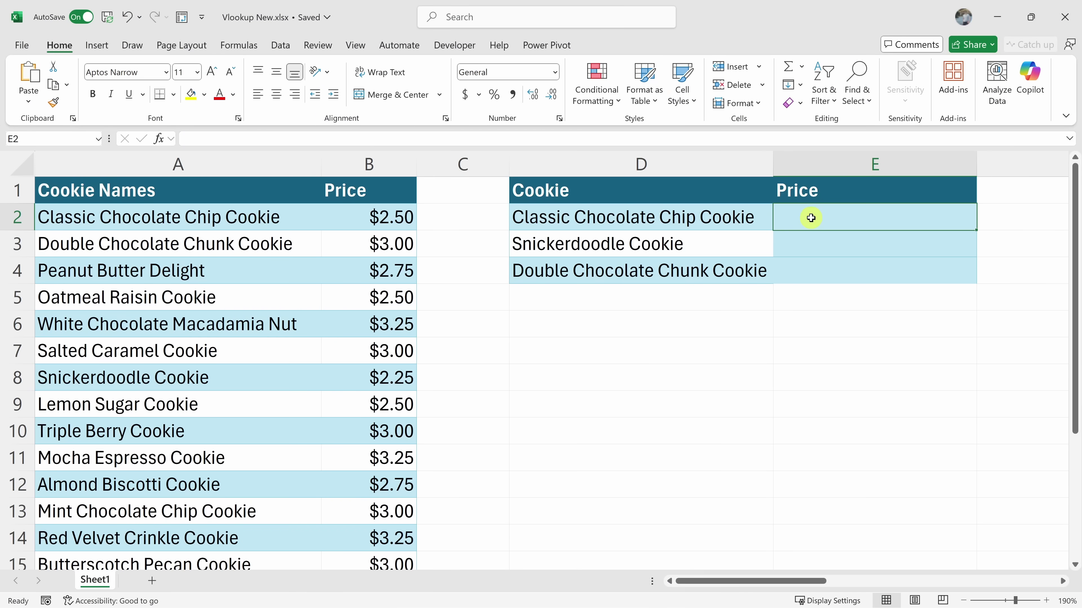
# Select the cookie names, prices and lookup columns, and the Classic Chocolate Chip Cookie row in the price list
pyautogui.moveTo(176, 187); pyautogui.dragTo(169, 436)
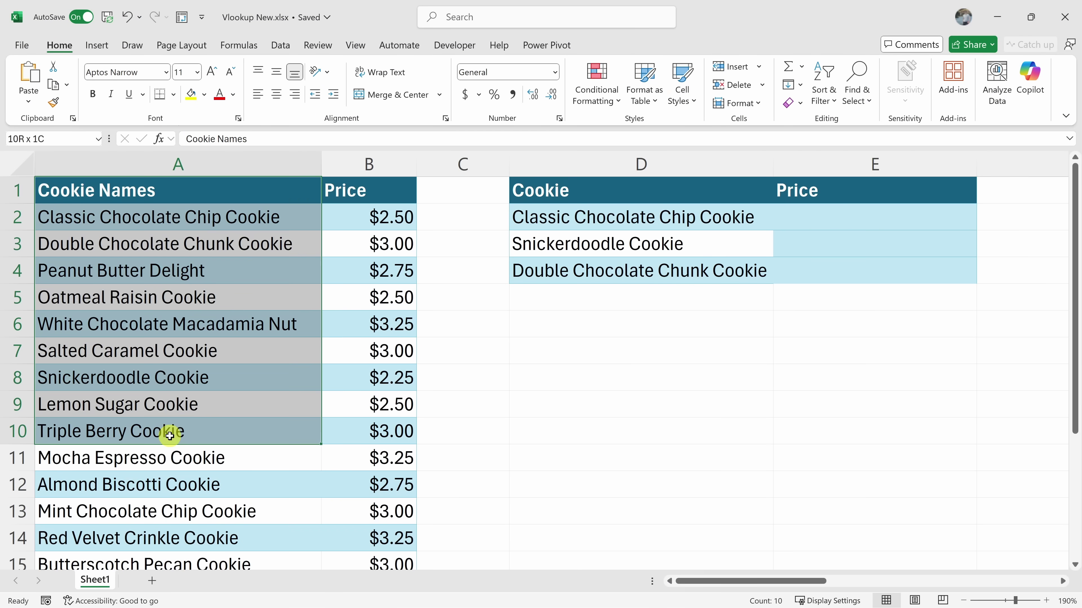
pyautogui.moveTo(385, 189); pyautogui.dragTo(379, 426)
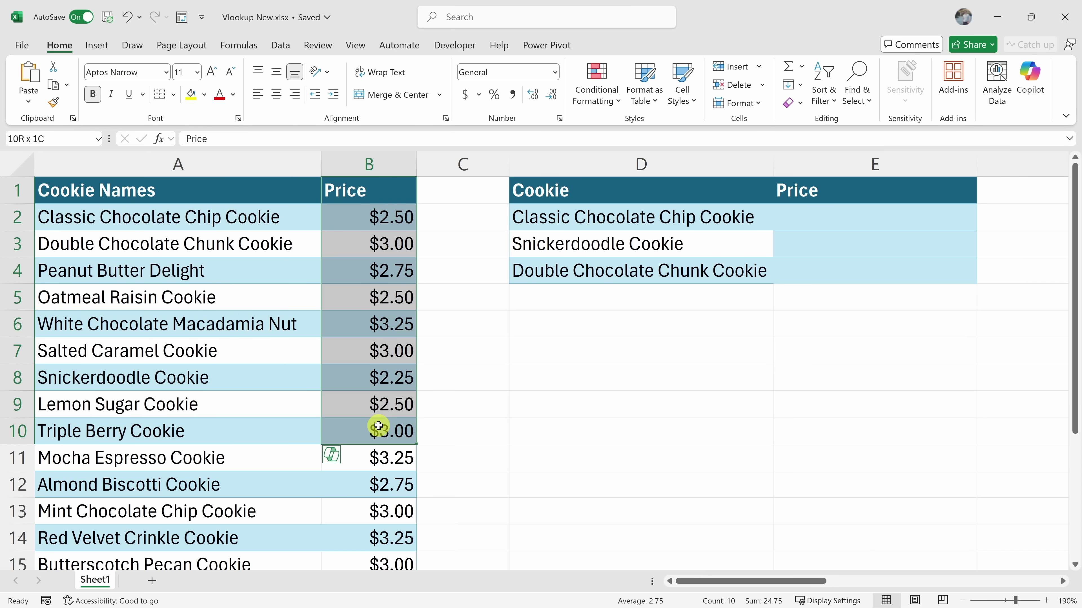
pyautogui.moveTo(623, 187); pyautogui.dragTo(631, 271)
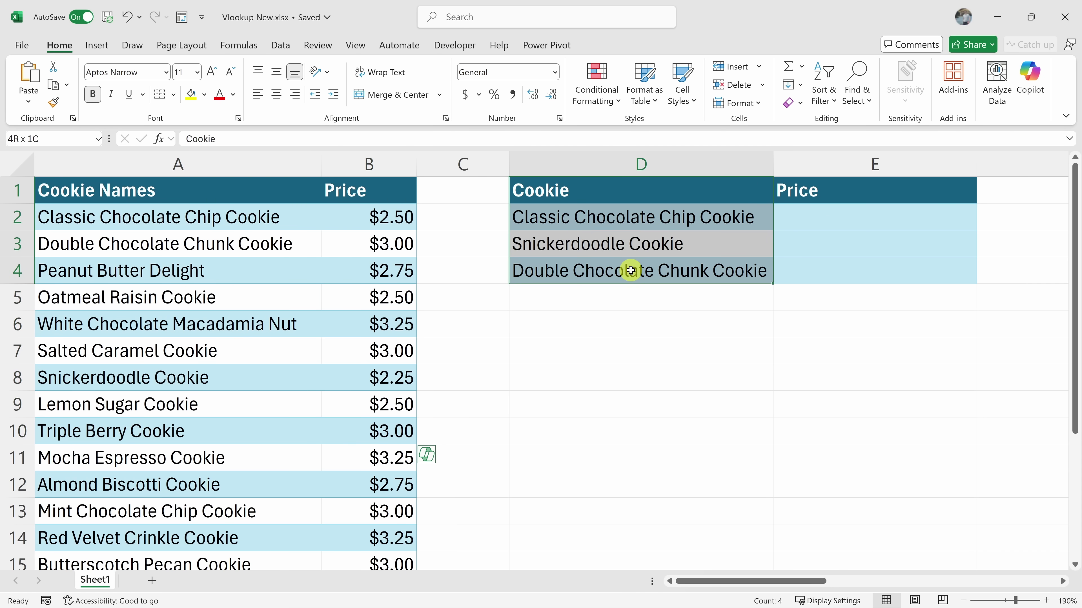
pyautogui.moveTo(812, 217); pyautogui.dragTo(813, 264)
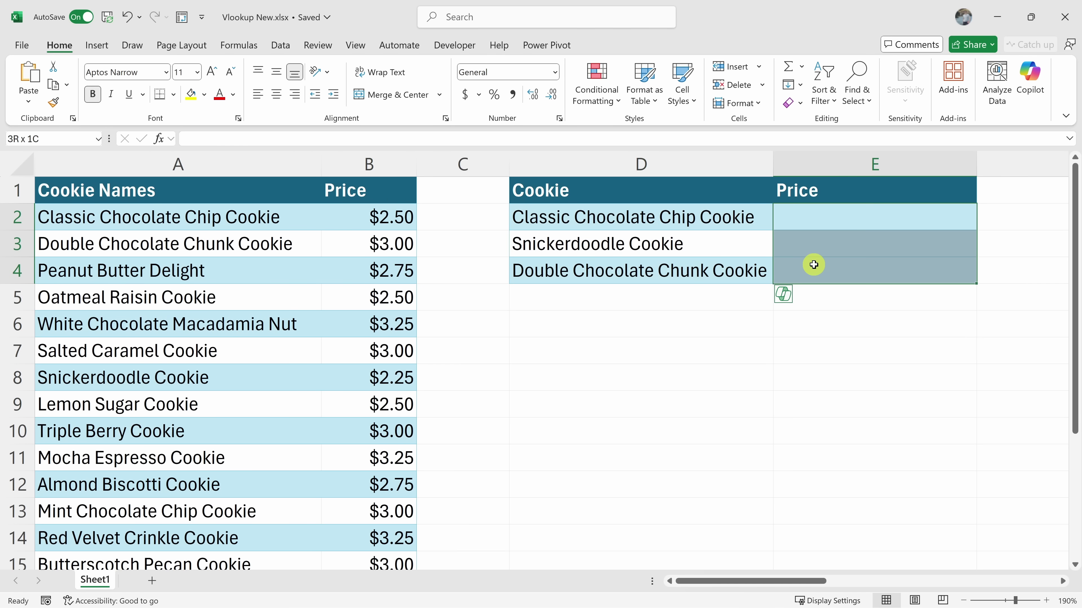
pyautogui.click(668, 219)
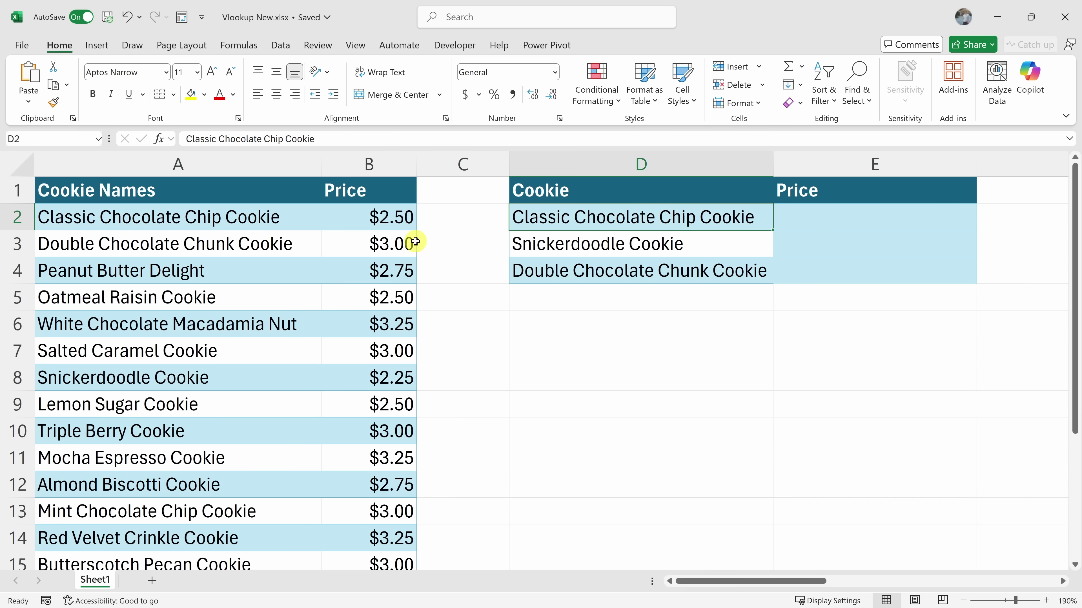
pyautogui.moveTo(164, 226); pyautogui.dragTo(384, 215)
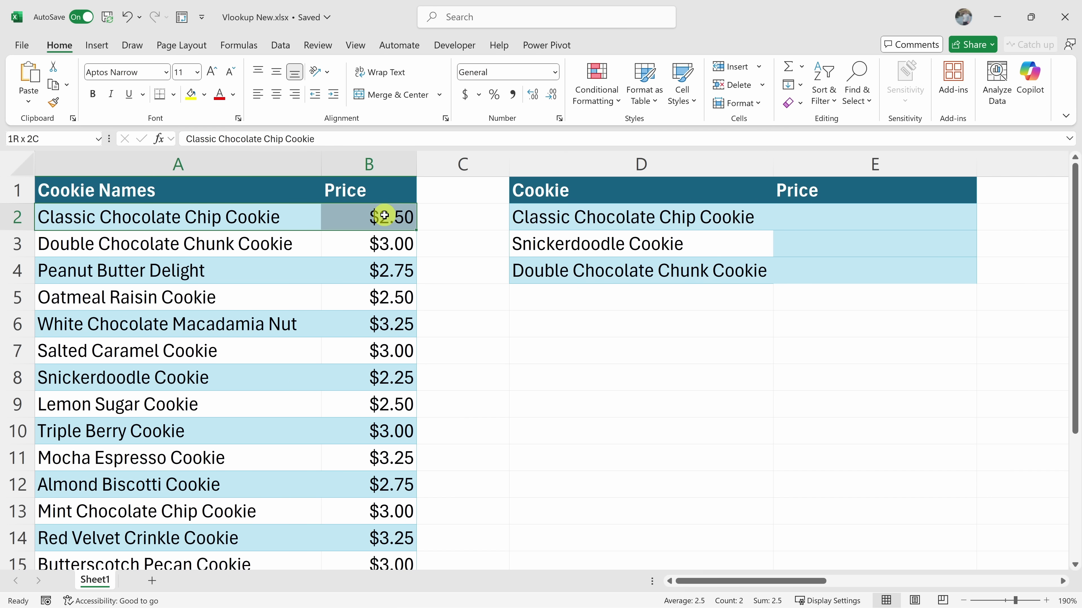
# Enter a manual price of 2 in E2, then clear it again
pyautogui.click(866, 214)
pyautogui.write('2.5')
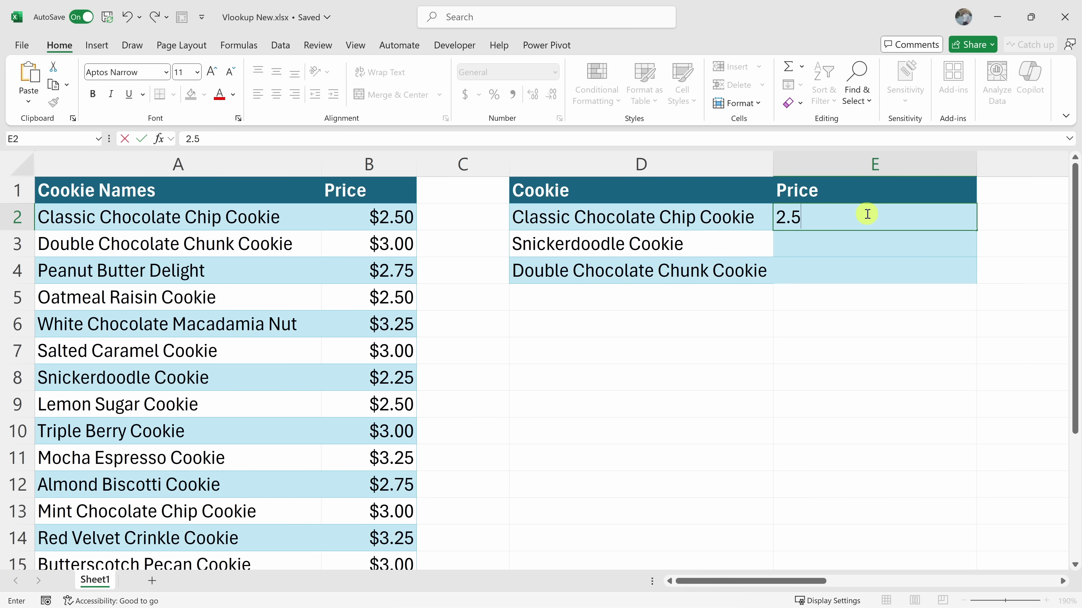
pyautogui.press('Return')
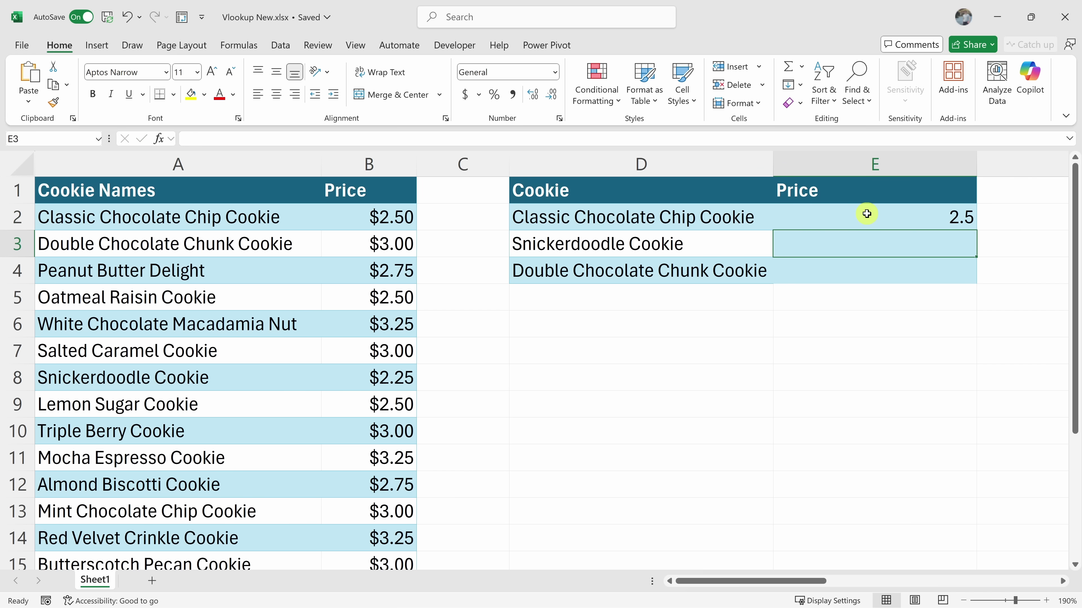
pyautogui.moveTo(866, 214); pyautogui.dragTo(864, 266)
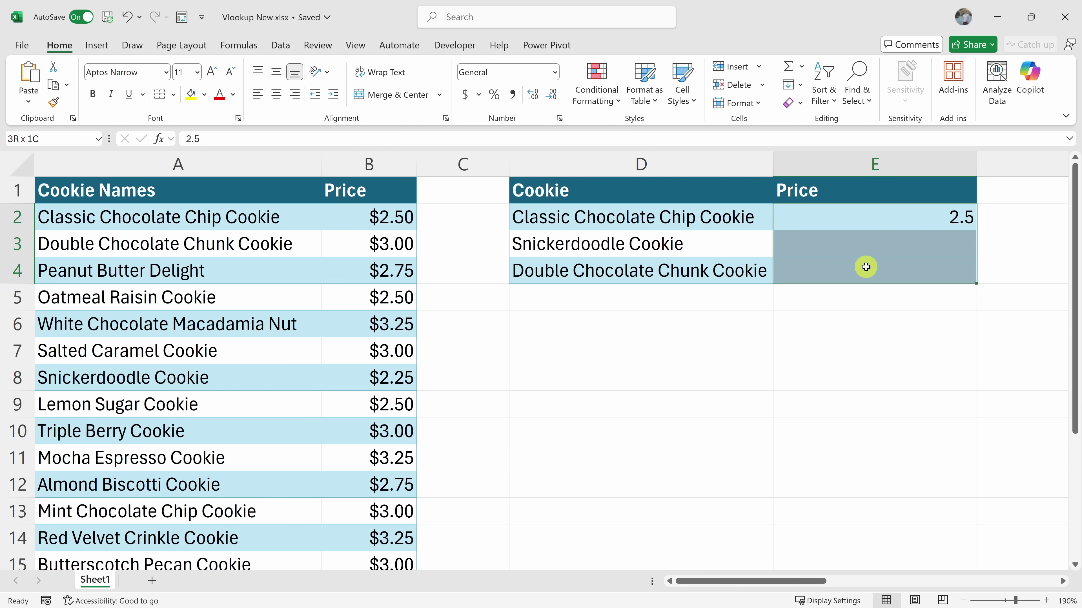
pyautogui.click(880, 209)
pyautogui.press('Delete')
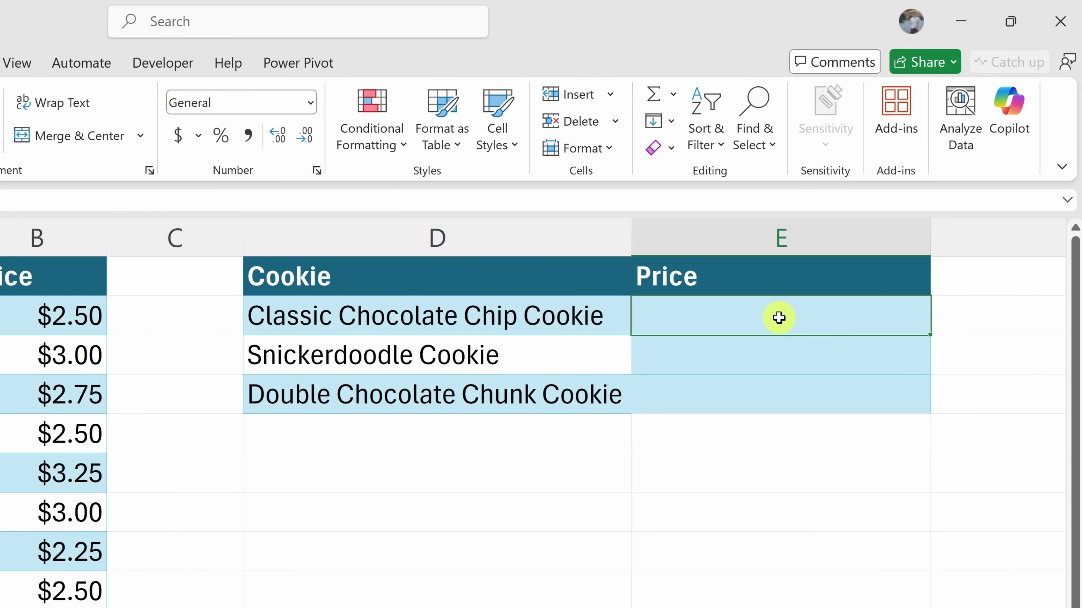
# Start =vlookup( in E2 with D2 as the lookup value
pyautogui.write('=')
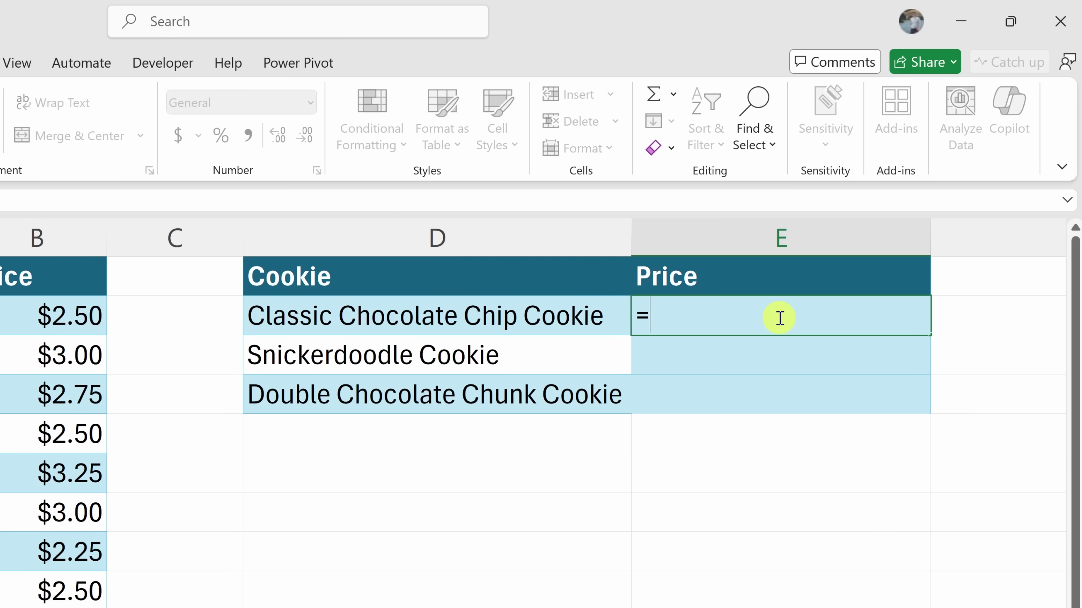
pyautogui.write('vlookup')
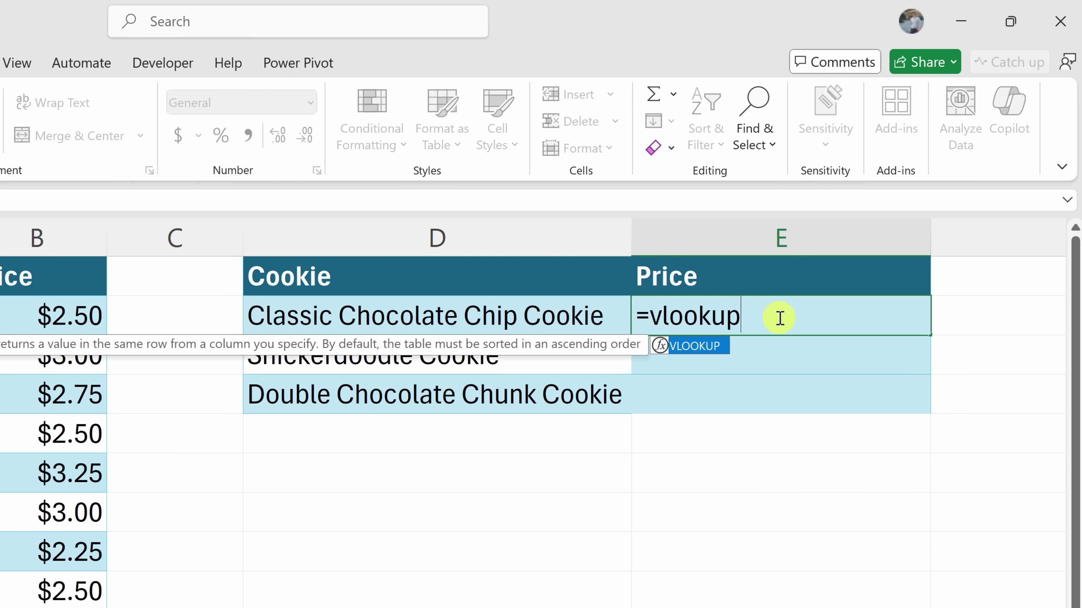
pyautogui.write('(')
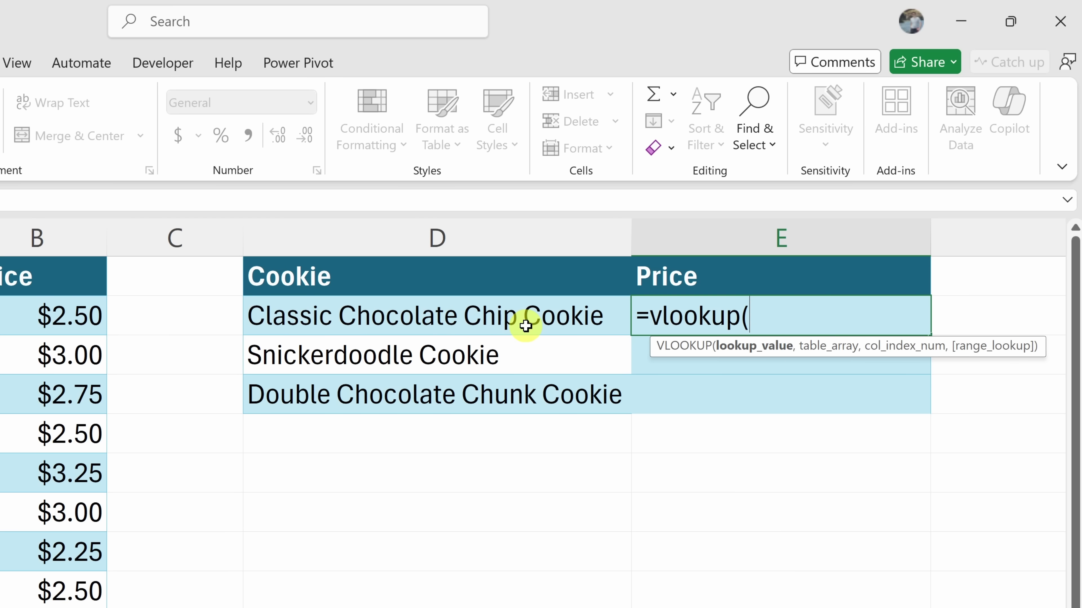
pyautogui.click(523, 317)
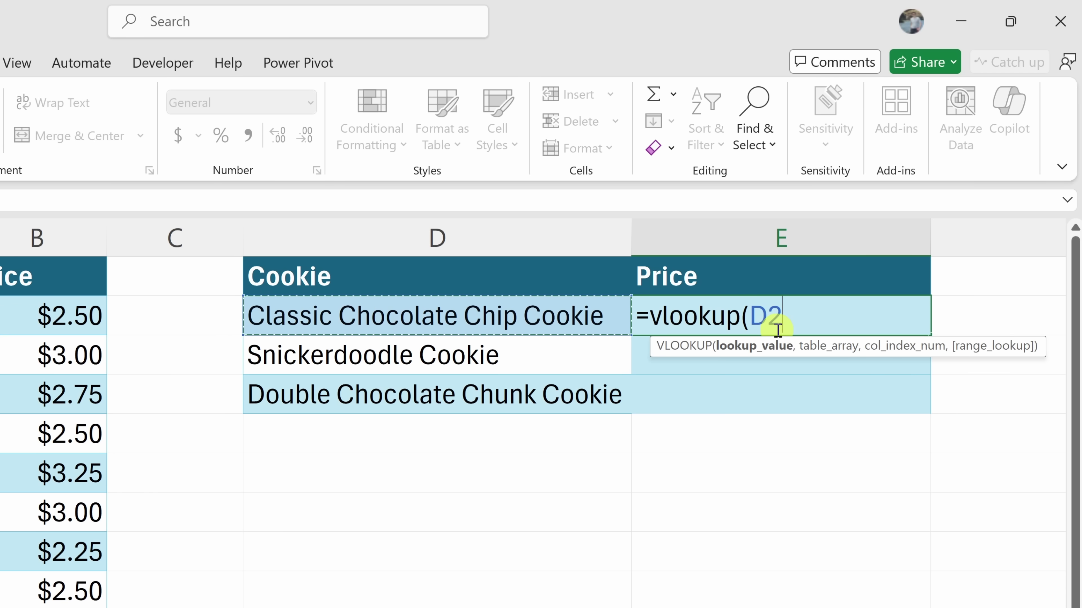
# Add the cookie price list A2:B16 as the VLOOKUP table array, followed by a comma
pyautogui.write(',')
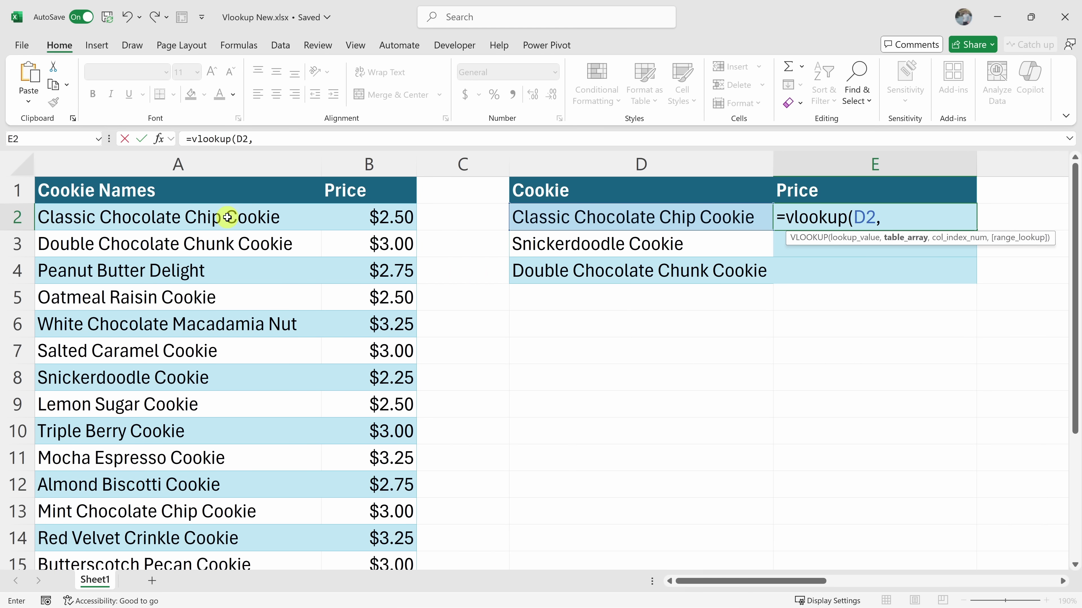
pyautogui.moveTo(227, 217); pyautogui.dragTo(392, 514)
pyautogui.scroll(2, 374, 485)
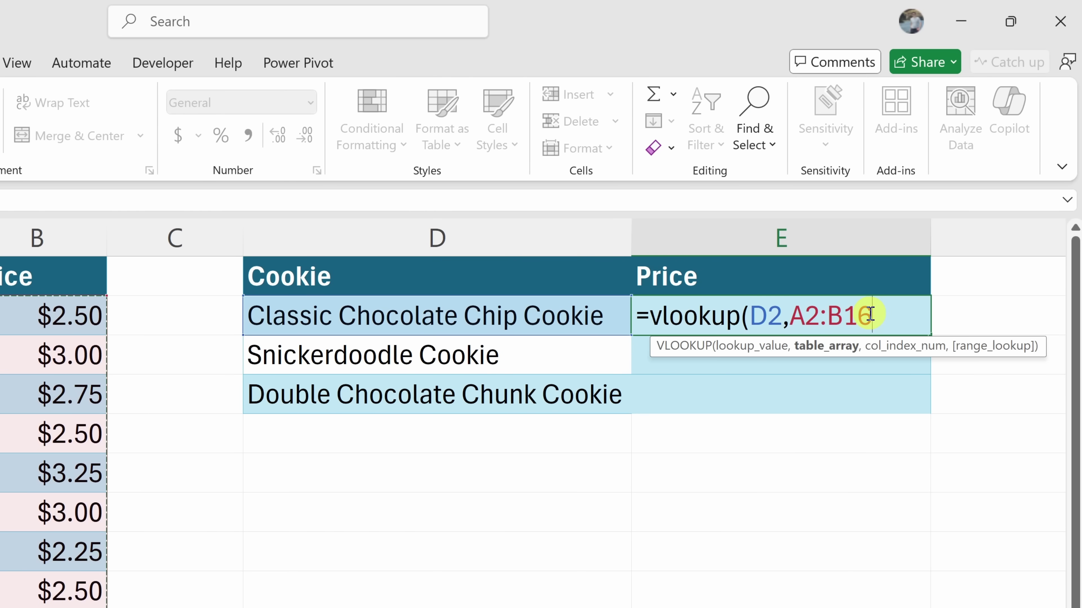
pyautogui.write(',')
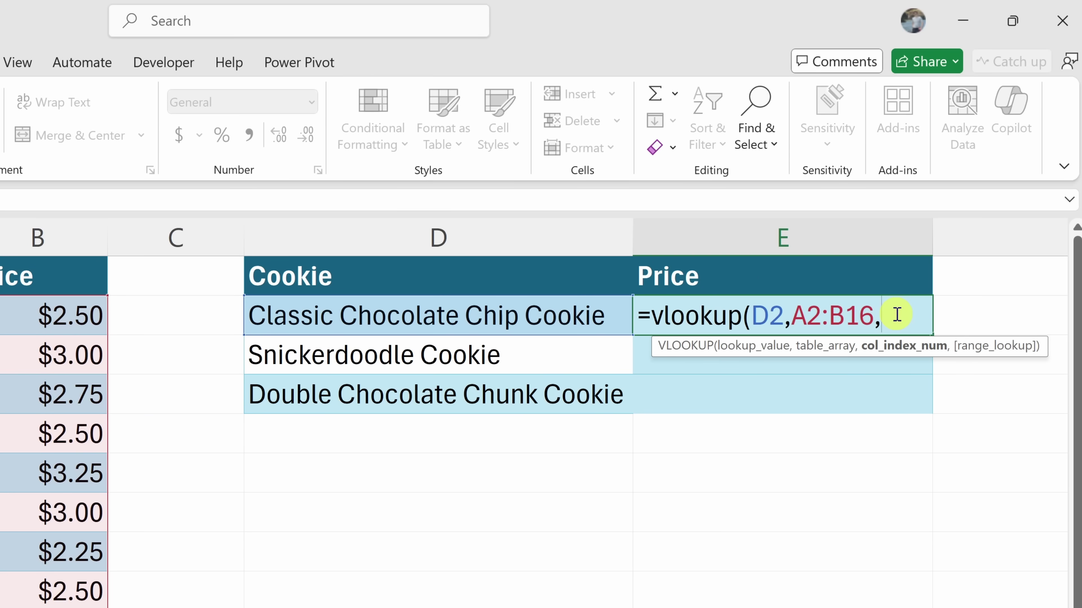
# Finish E2 as =vlookup(D2,A2:B16,2,FALSE) so it returns 2.5
pyautogui.write('2,')
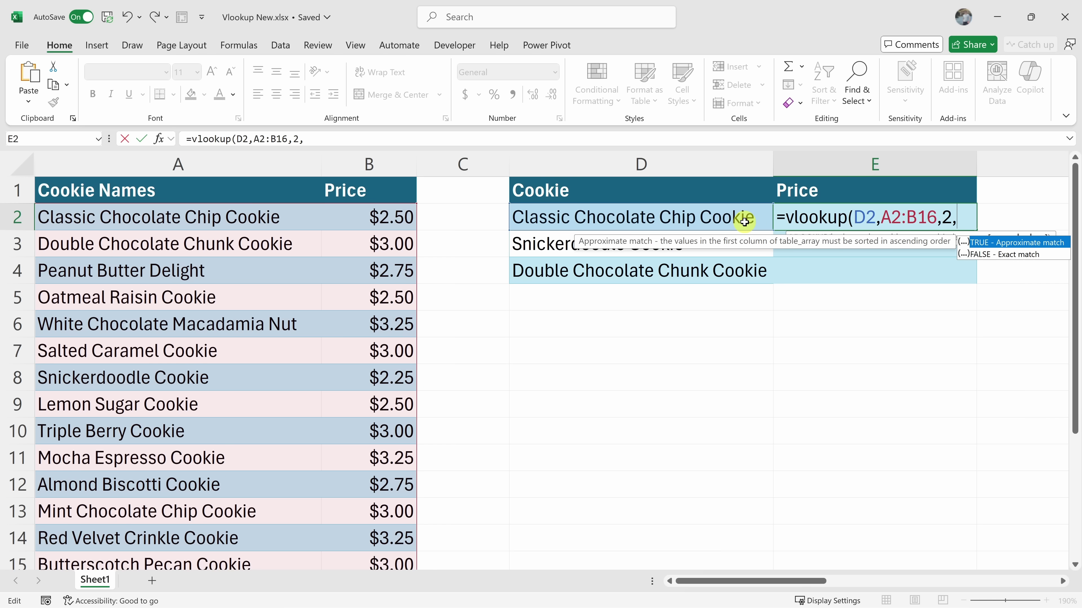
pyautogui.click(1022, 255)
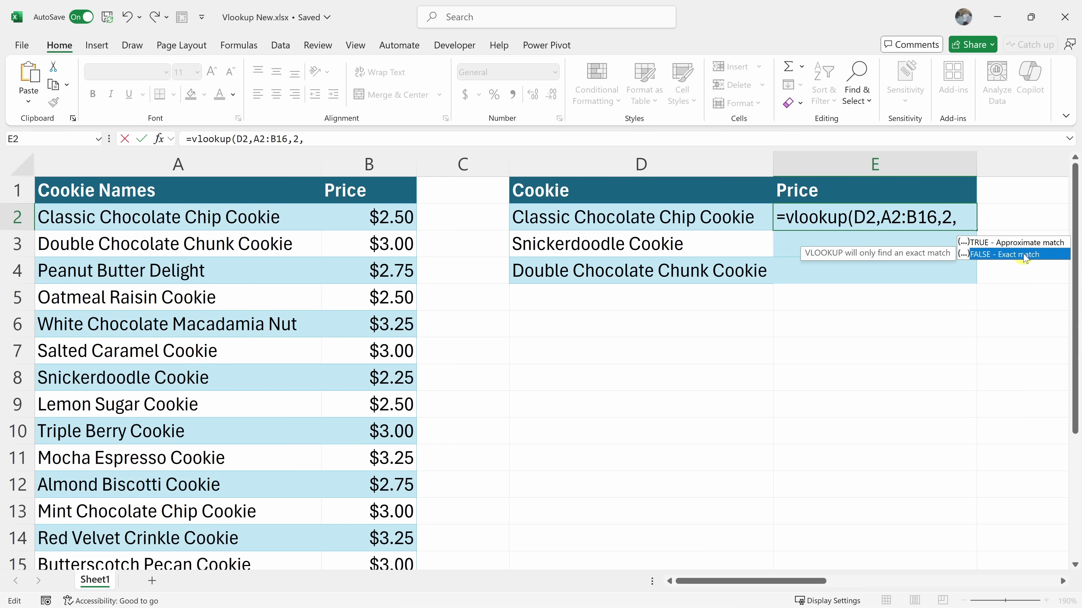
pyautogui.doubleClick(1021, 255)
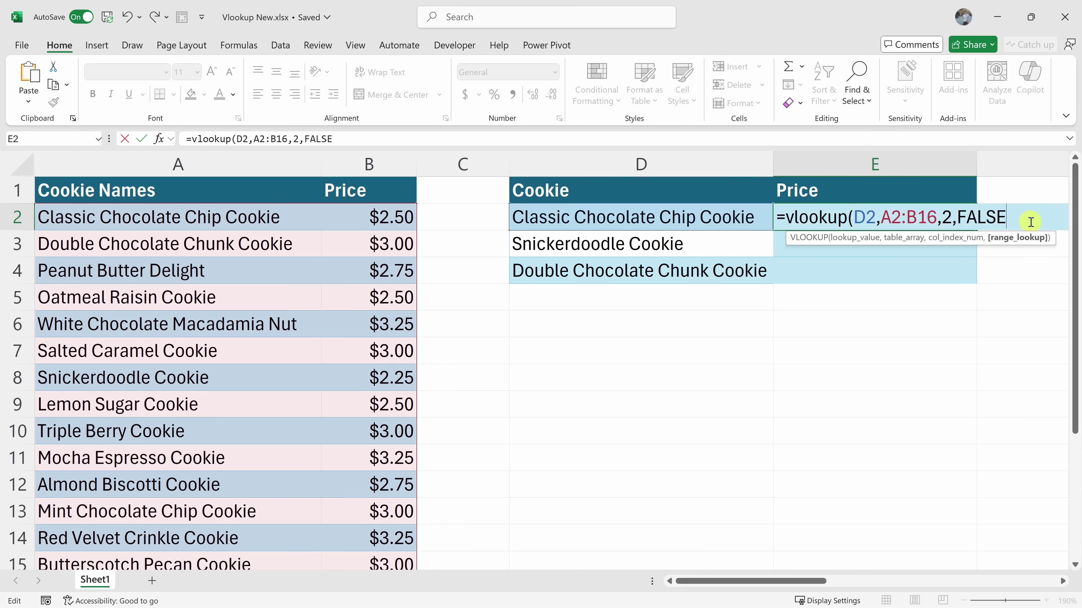
pyautogui.write(')')
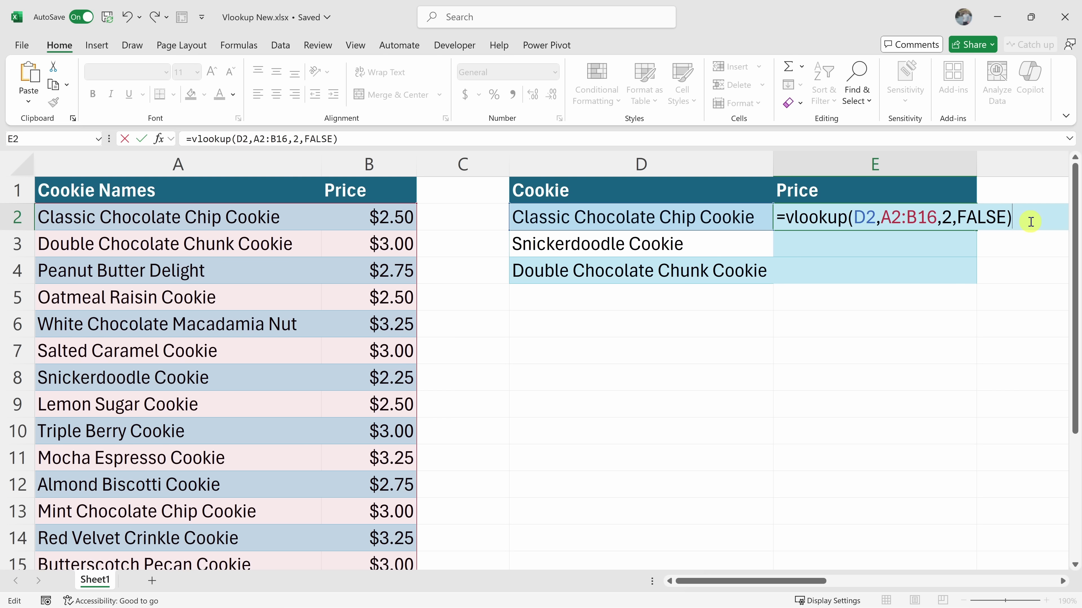
pyautogui.press('Return')
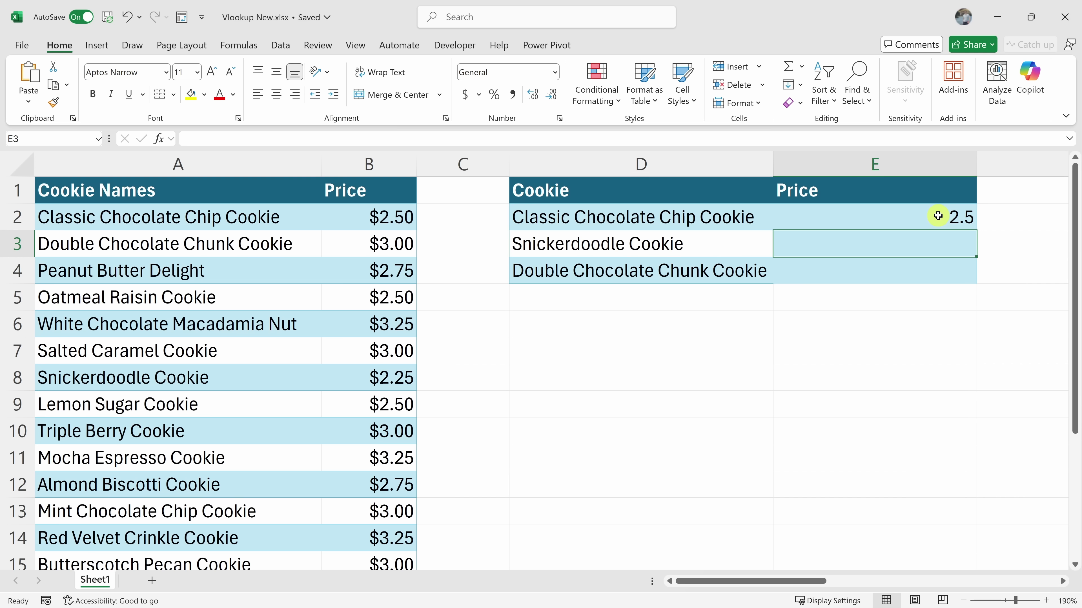
pyautogui.click(938, 216)
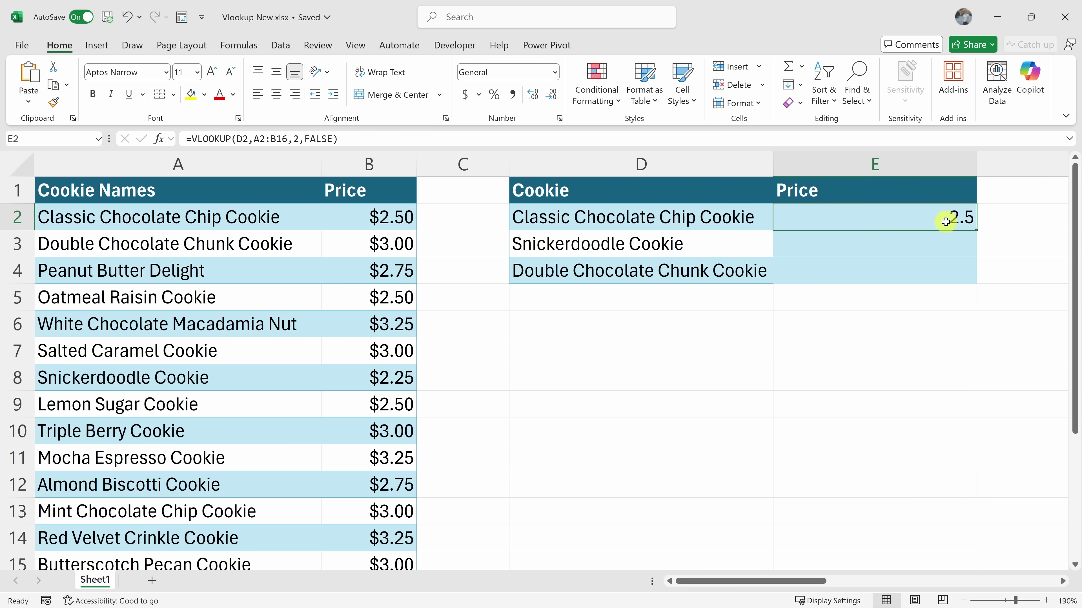
pyautogui.doubleClick(947, 219)
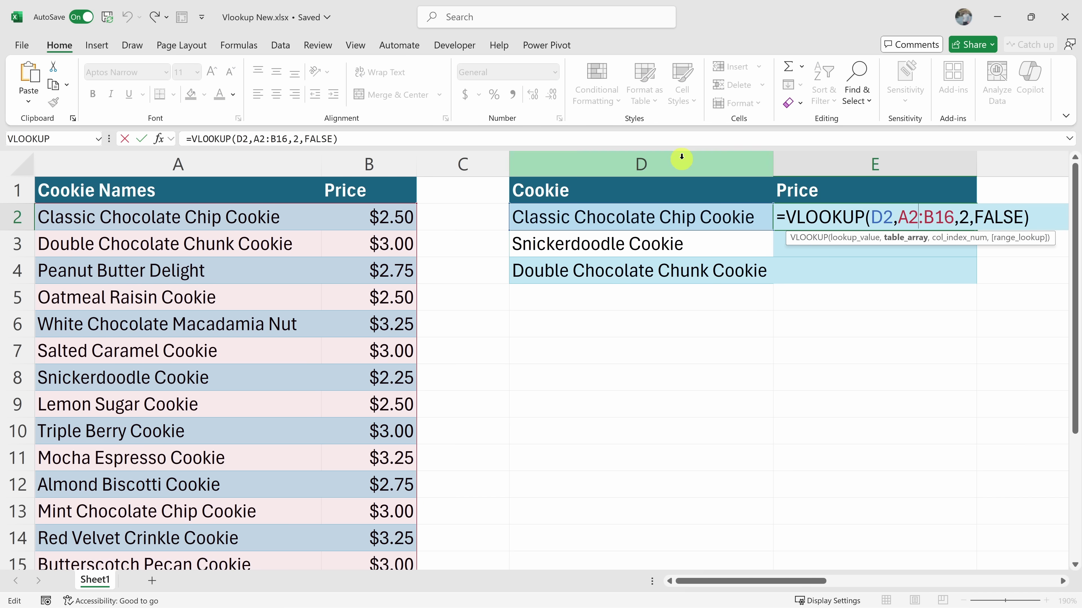
pyautogui.click(674, 138)
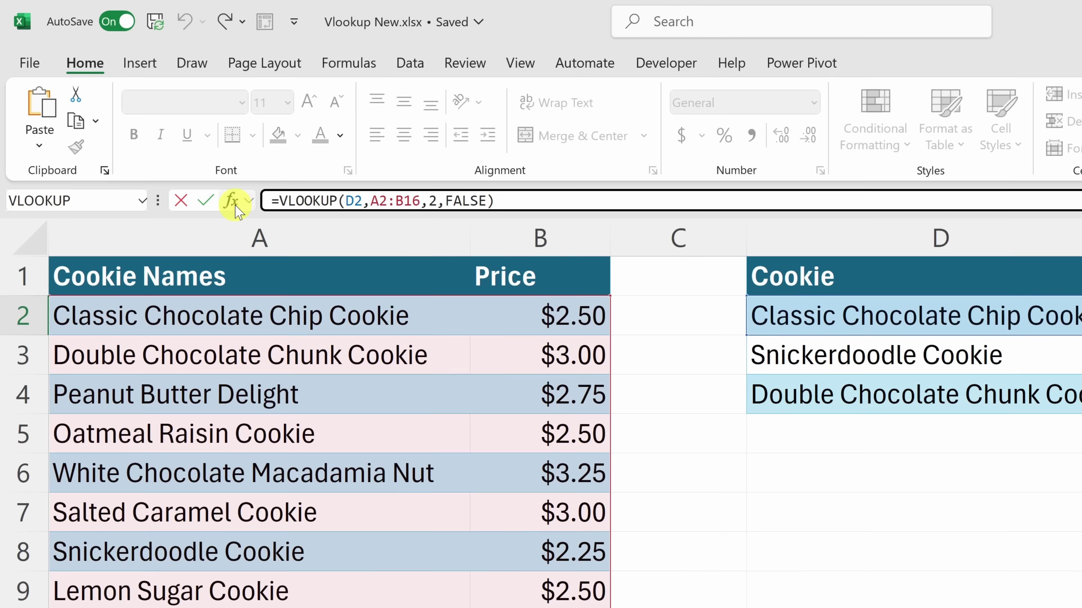
pyautogui.click(164, 142)
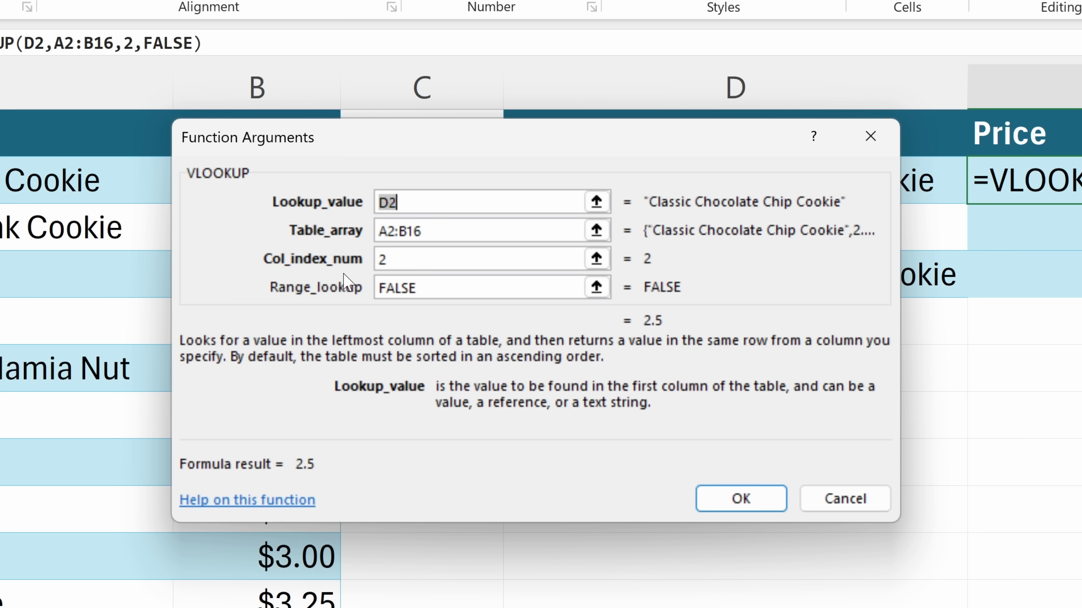
pyautogui.click(462, 230)
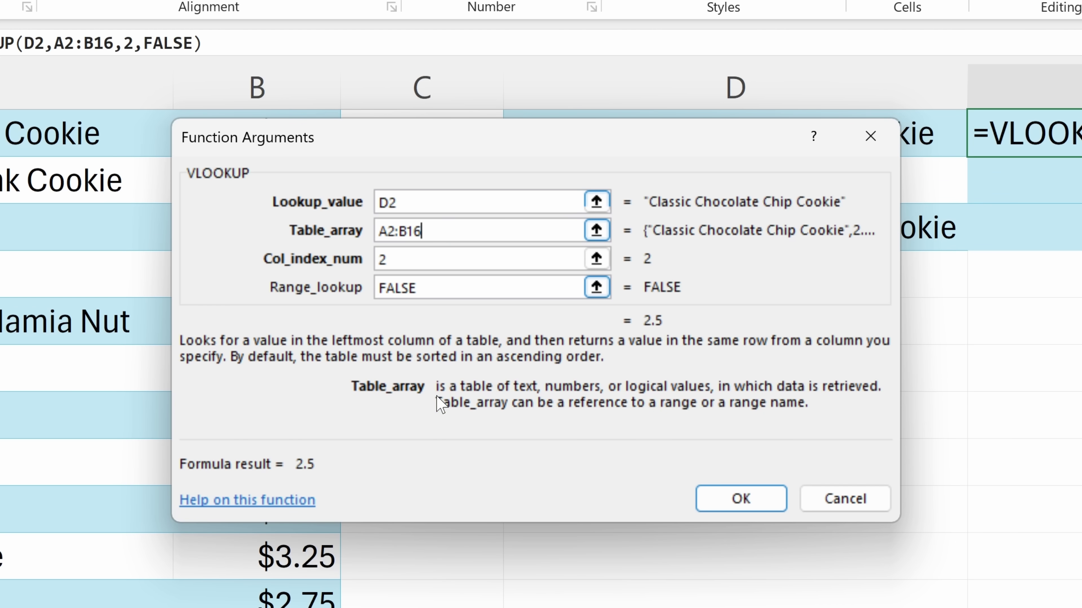
pyautogui.click(451, 264)
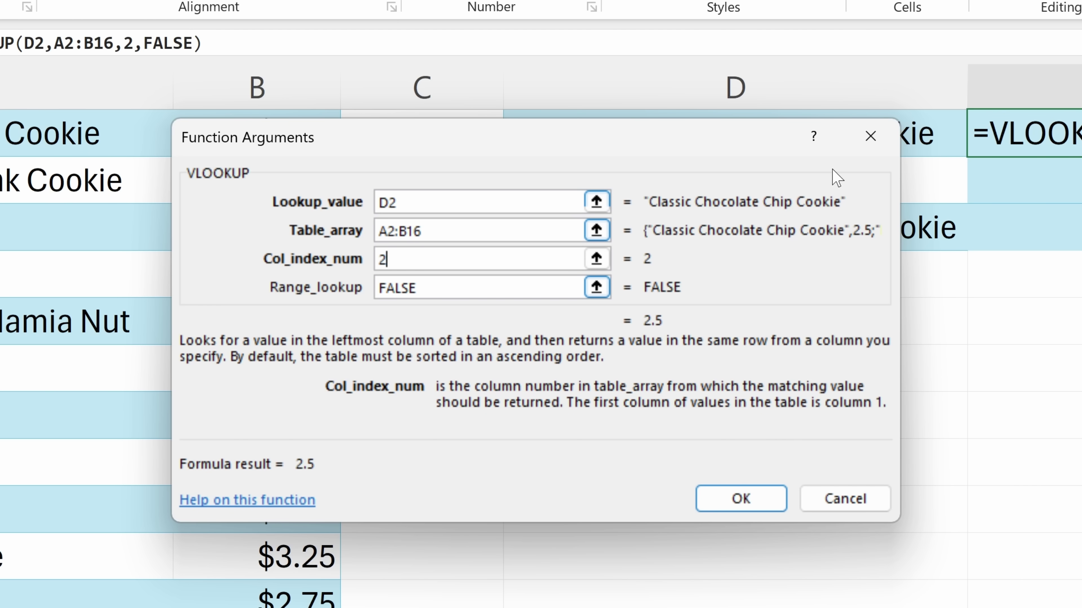
pyautogui.click(876, 133)
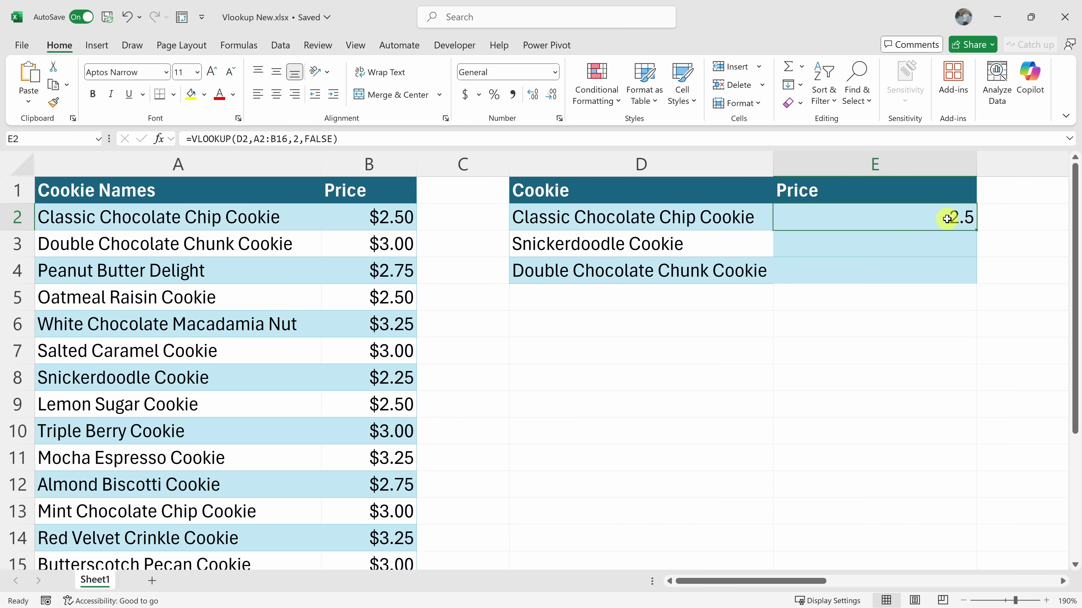
pyautogui.click(939, 242)
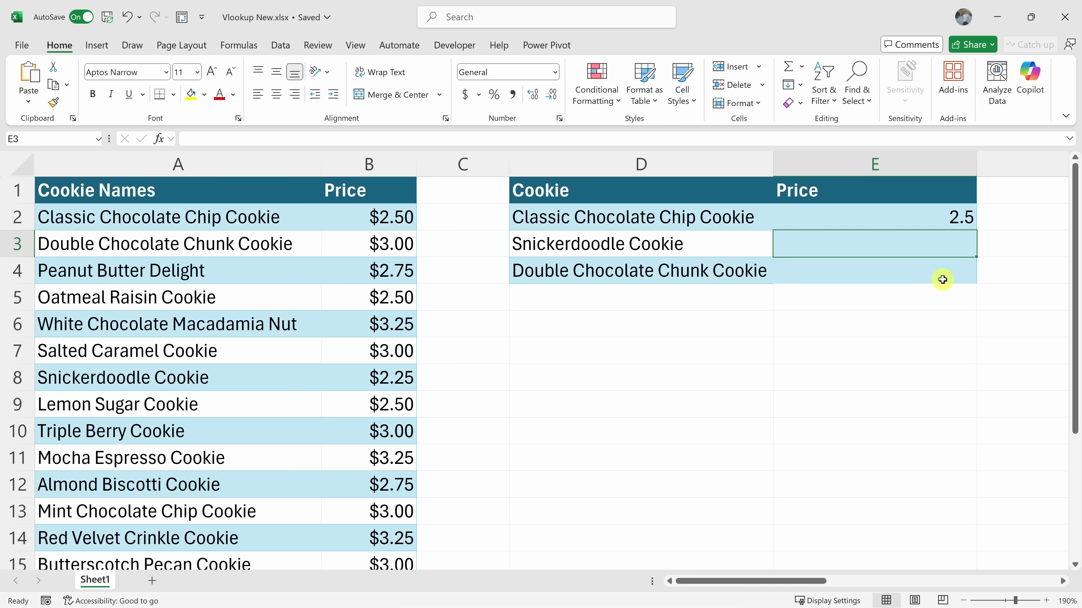
pyautogui.click(941, 223)
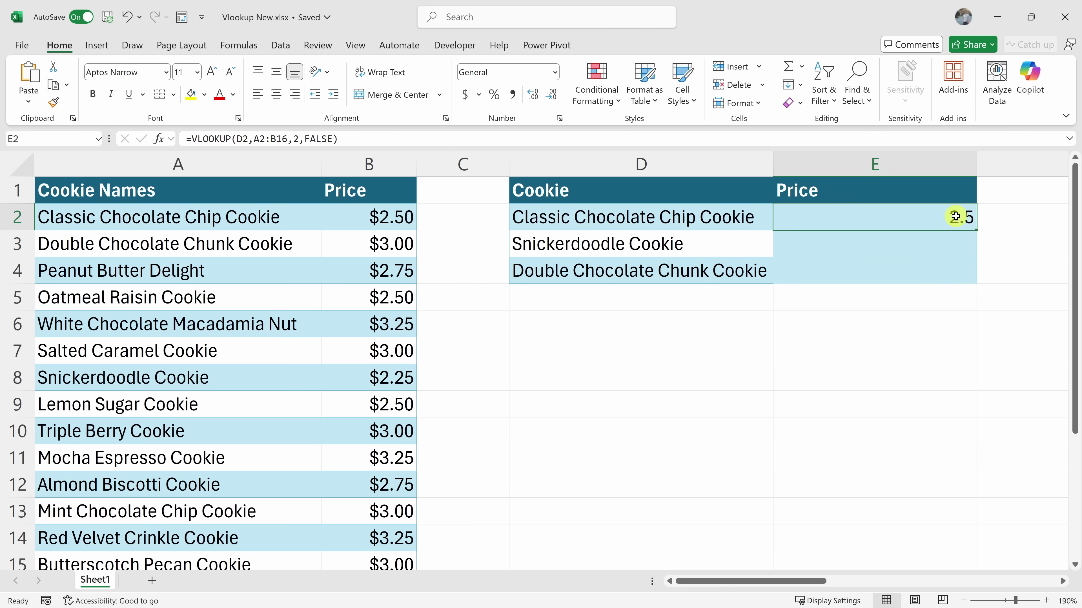
# Fill the price lookup down to E3:E4 and inspect E4's #N/A formula
pyautogui.doubleClick(977, 230)
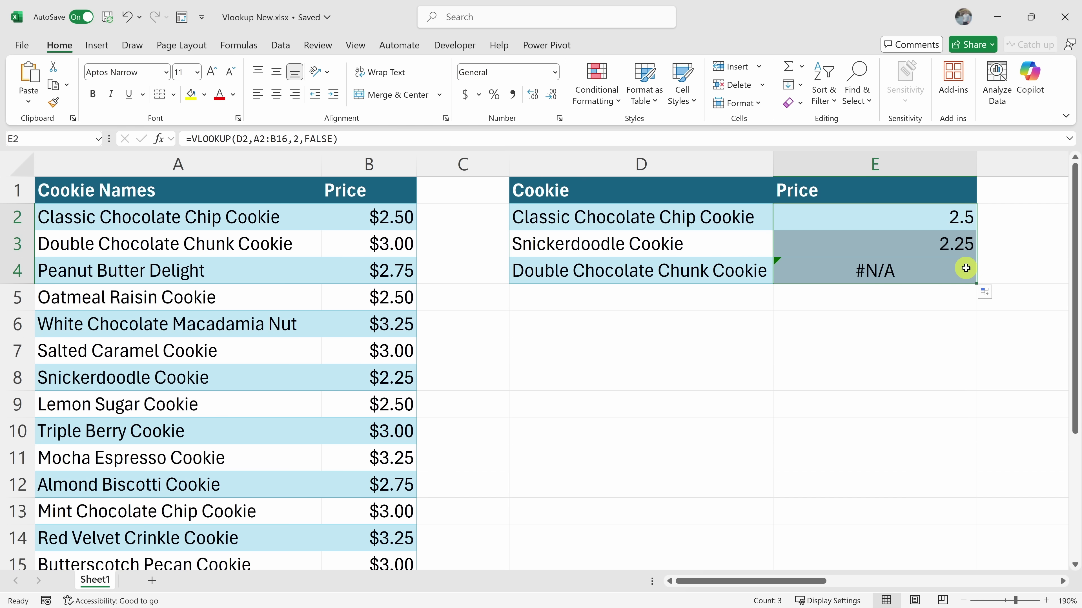
pyautogui.click(930, 265)
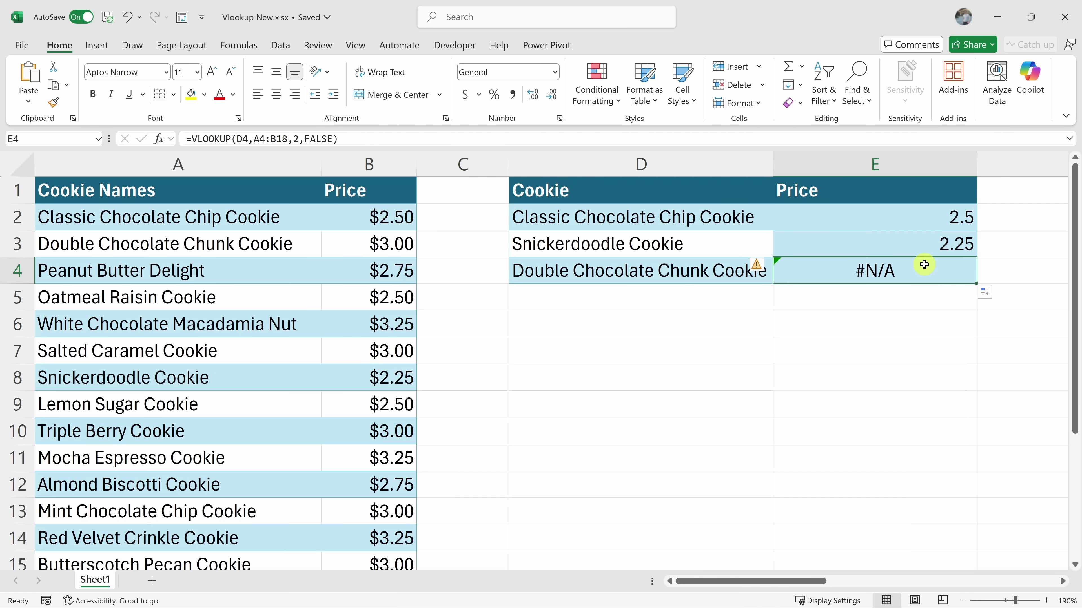
pyautogui.click(358, 138)
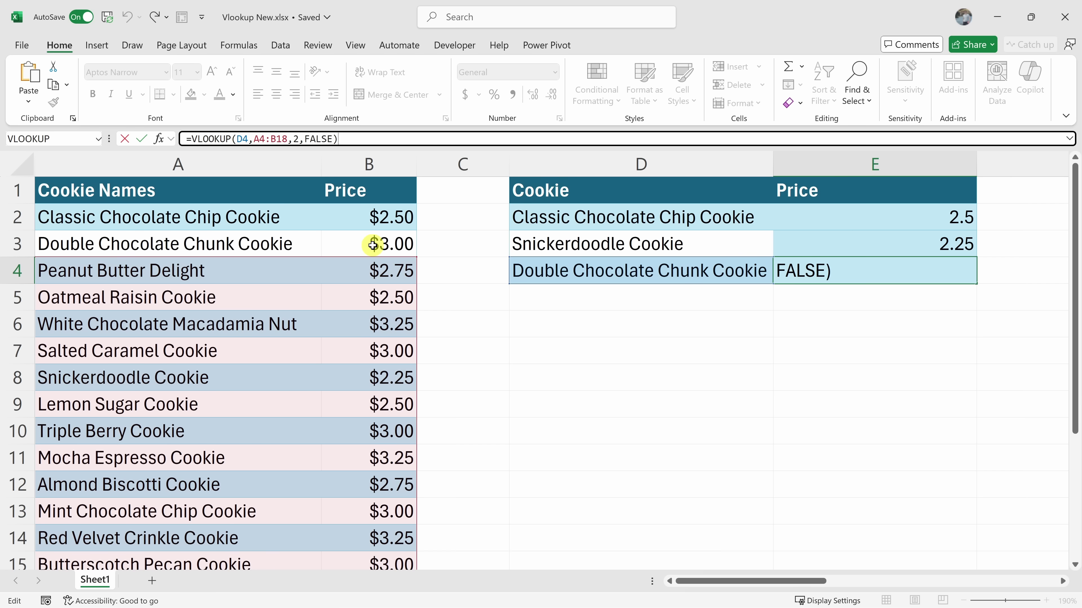
pyautogui.hotkey('ctrl', 'Return')
# Compare E2's formula with E4's shifted A4:B18 range, then edit E2's formula
pyautogui.click(865, 226)
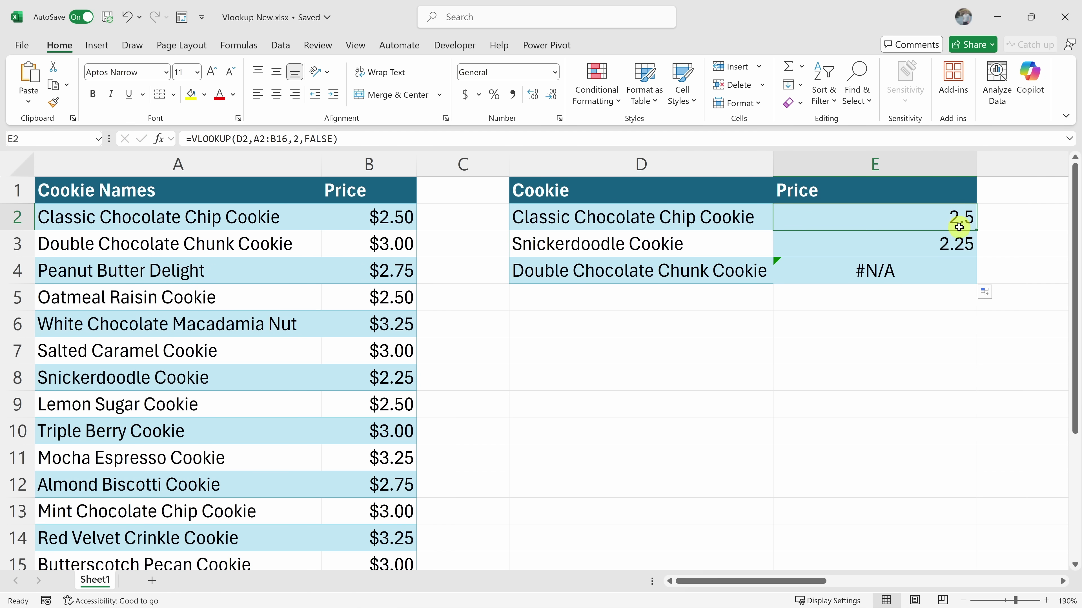
pyautogui.click(958, 269)
pyautogui.click(285, 138)
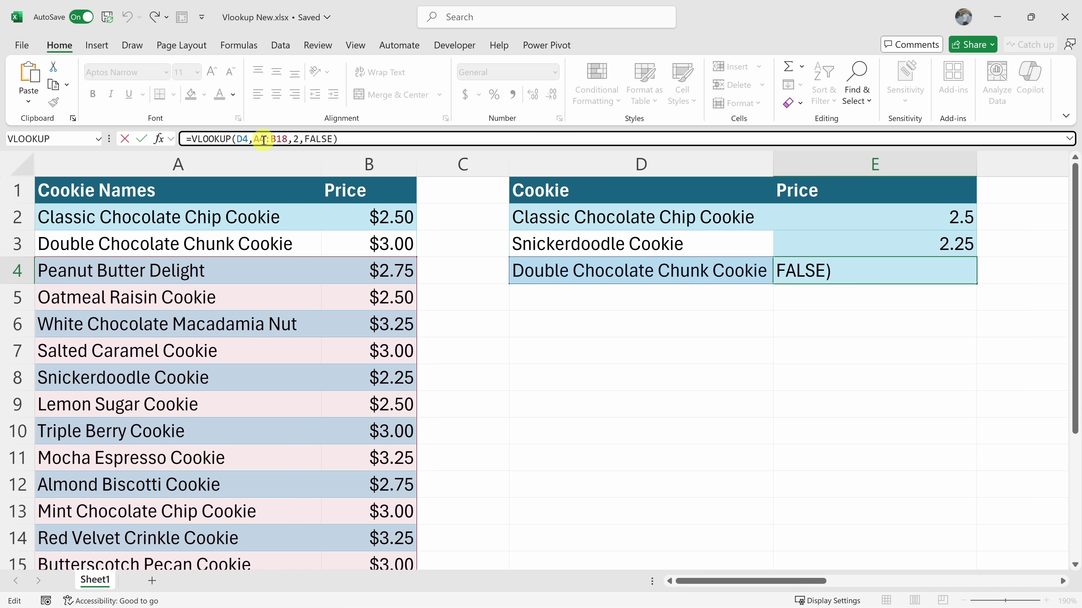
pyautogui.press('Escape')
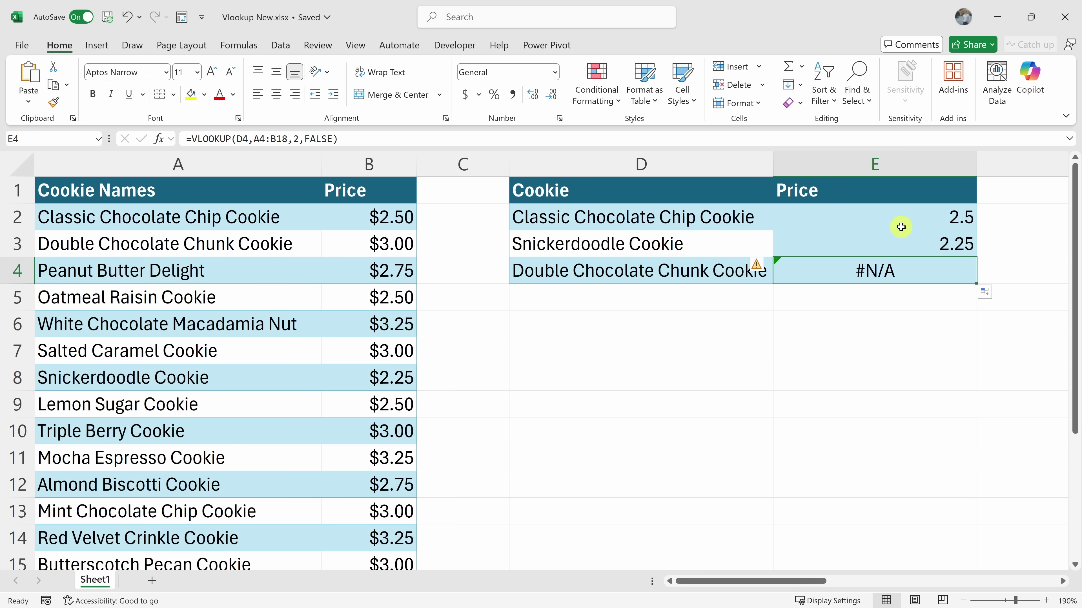
pyautogui.click(904, 220)
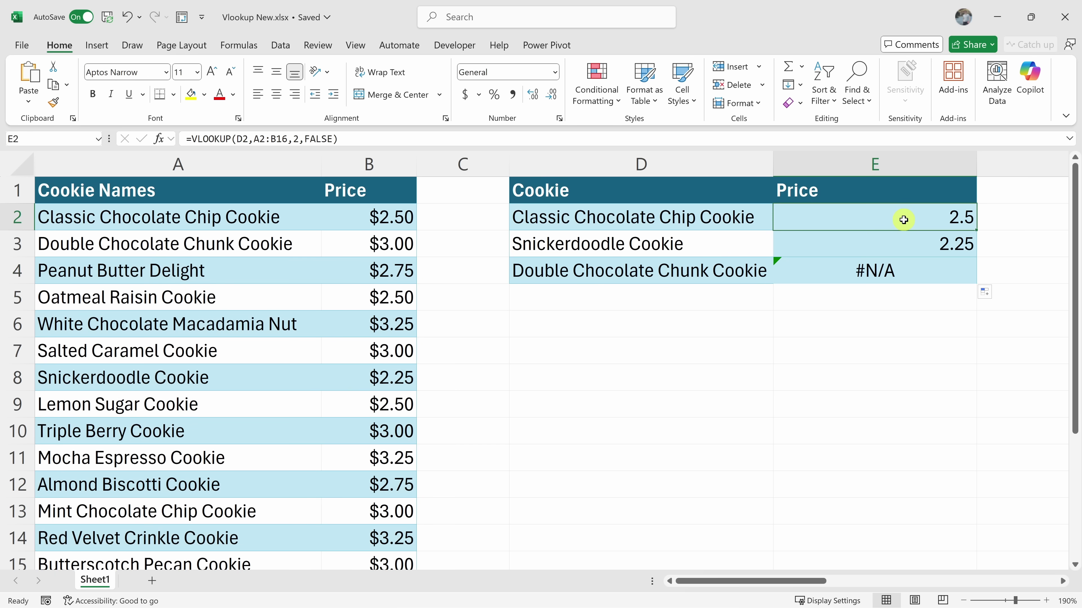
pyautogui.click(260, 139)
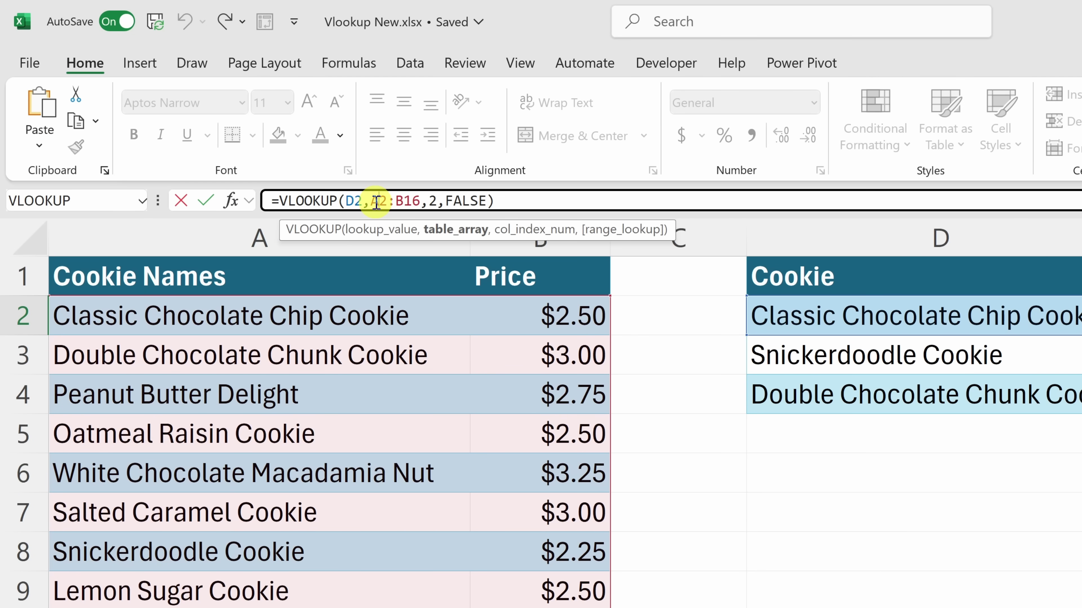
# Lock E2's lookup range as $A$2:$B$16 and undo the old copies in E3:E4
pyautogui.press('F4')
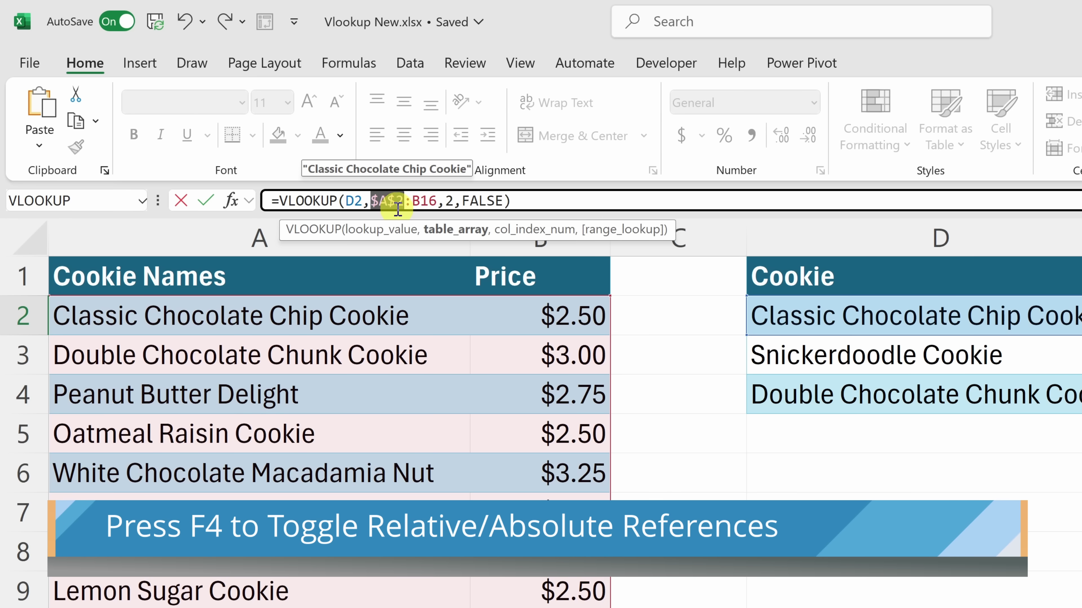
pyautogui.click(417, 201)
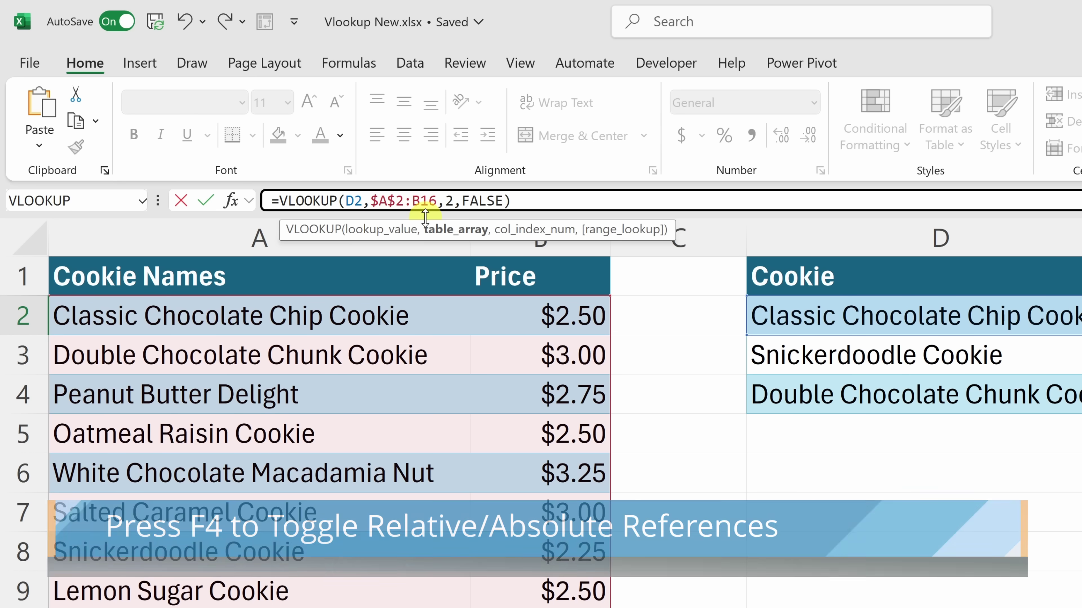
pyautogui.press('F4')
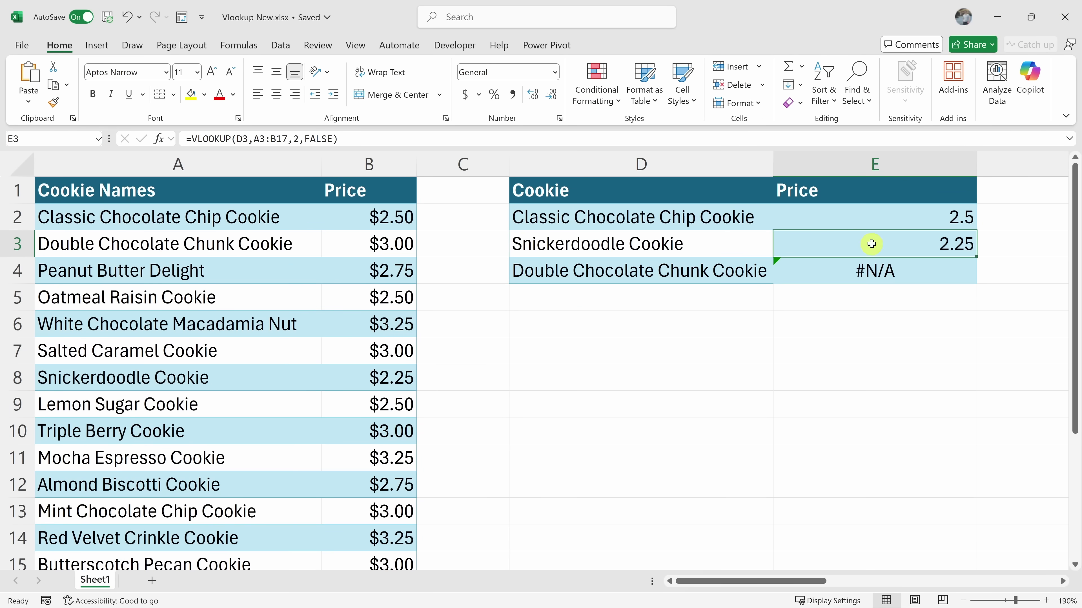
pyautogui.hotkey('ctrl', 'z')
# Fill the corrected E2 lookup down and confirm E4 uses $A$2:$B$16, returning 3
pyautogui.click(903, 219)
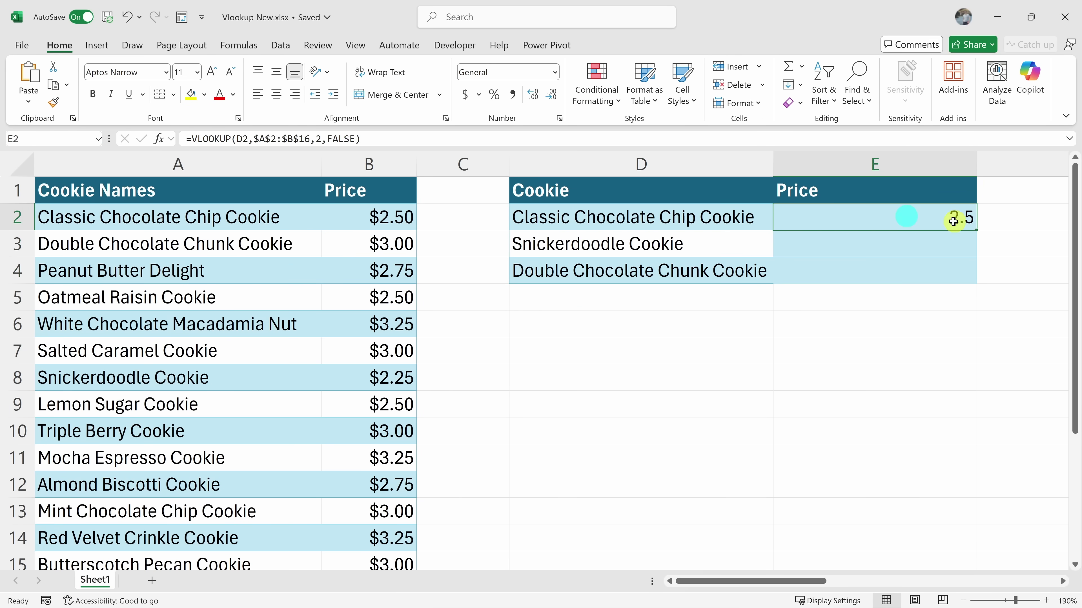
pyautogui.doubleClick(977, 230)
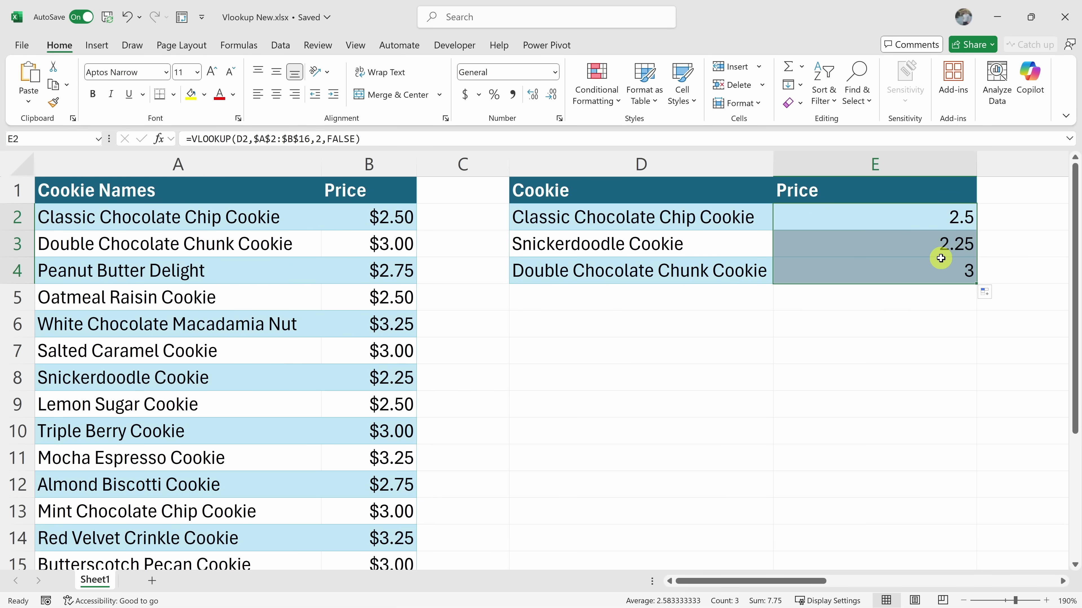
pyautogui.click(938, 267)
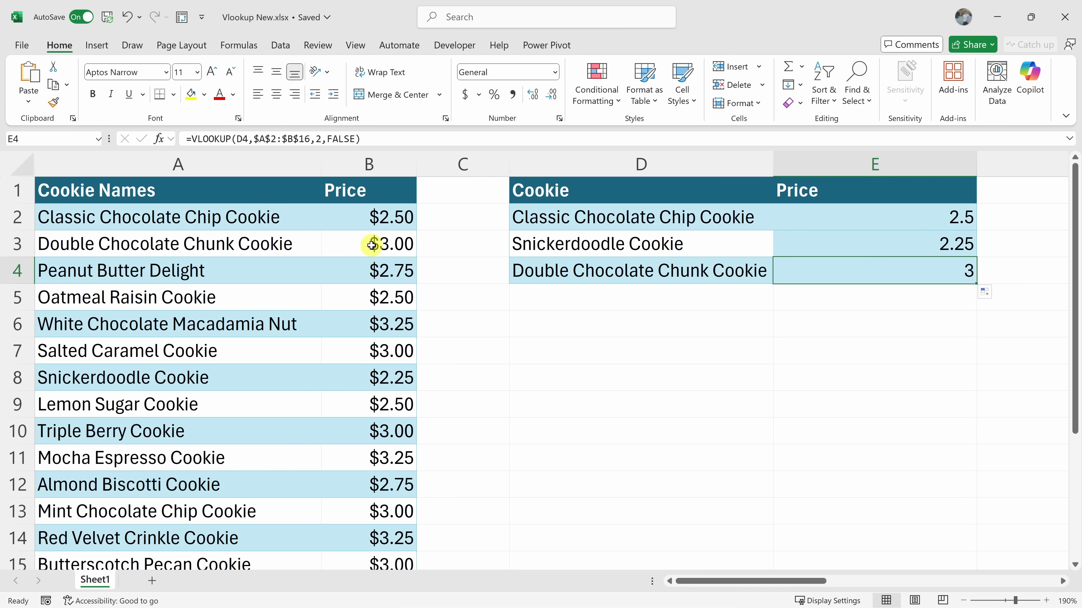
pyautogui.click(366, 139)
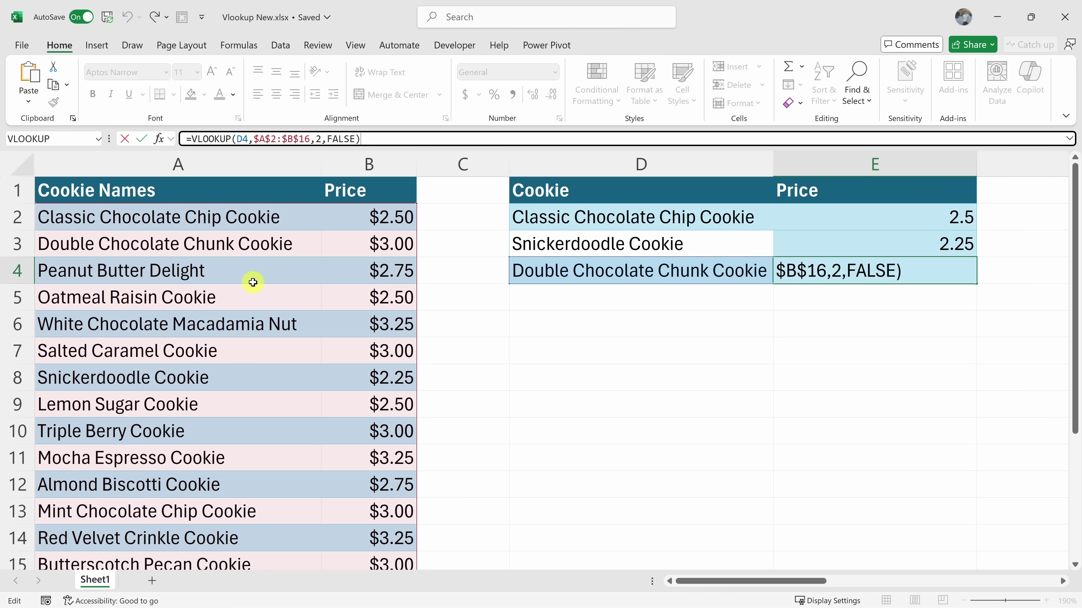
pyautogui.scroll(-2, 345, 321)
pyautogui.scroll(2, 346, 321)
pyautogui.hotkey('ctrl', 'Return')
# Clear E3:E4 and convert the cookie list A1:B16 into a table with headers
pyautogui.moveTo(855, 235); pyautogui.dragTo(864, 271)
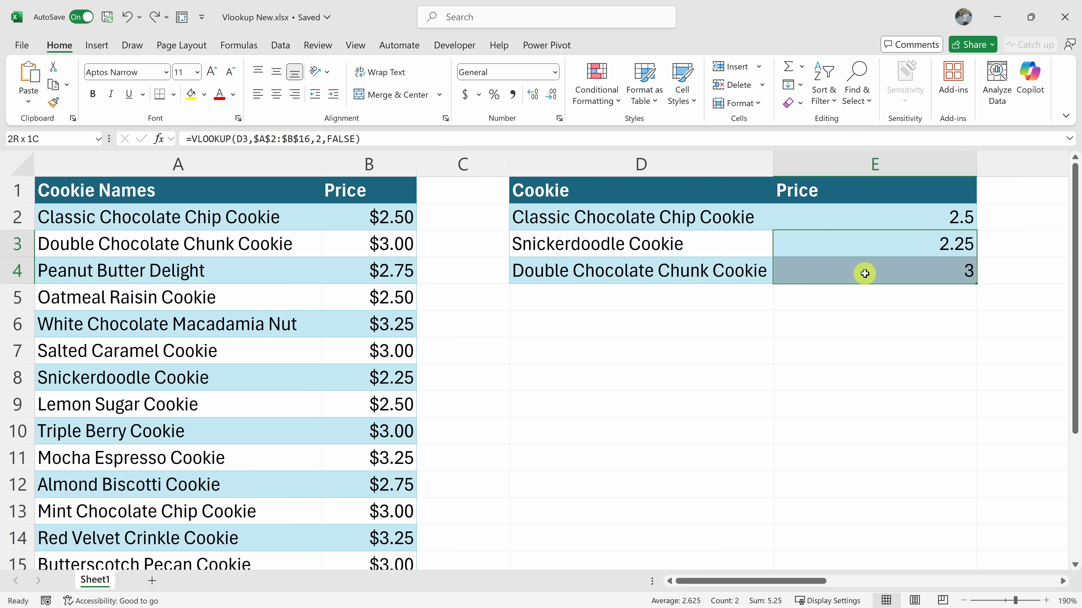
pyautogui.press('Delete')
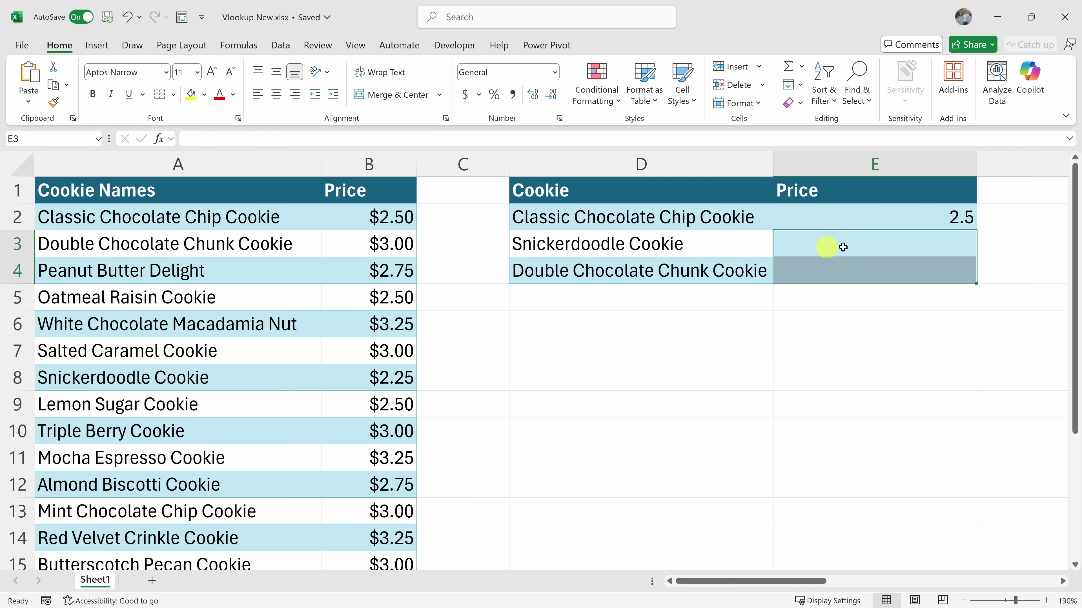
pyautogui.click(180, 191)
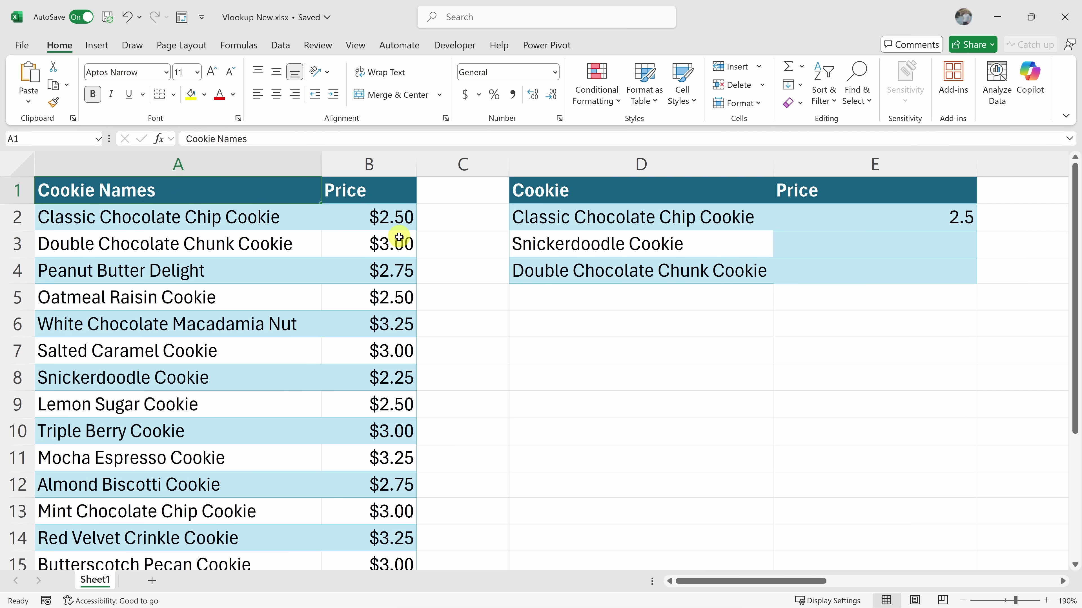
pyautogui.click(94, 46)
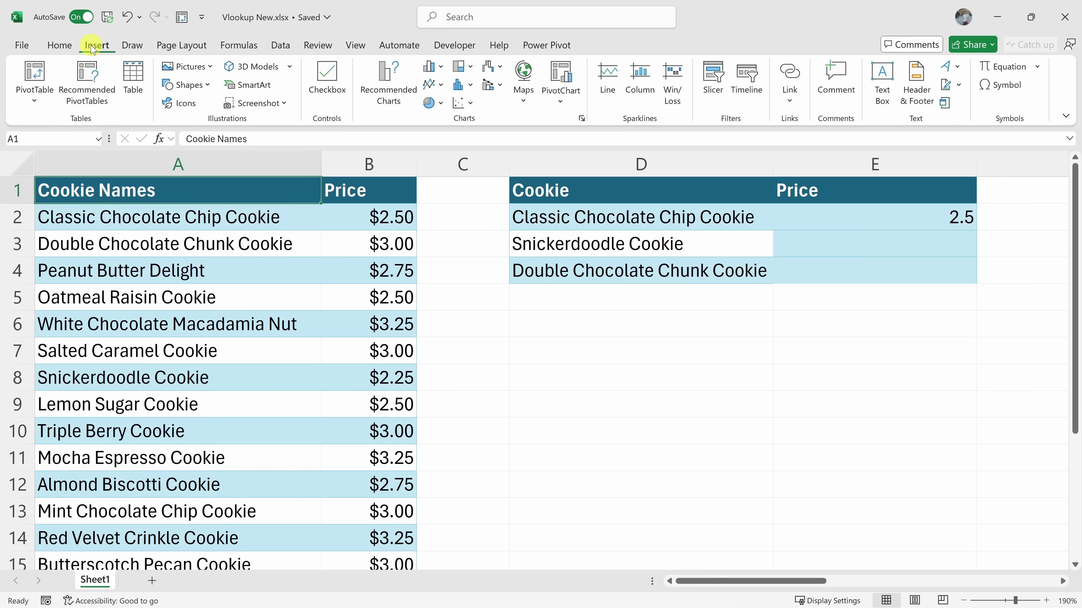
pyautogui.click(136, 89)
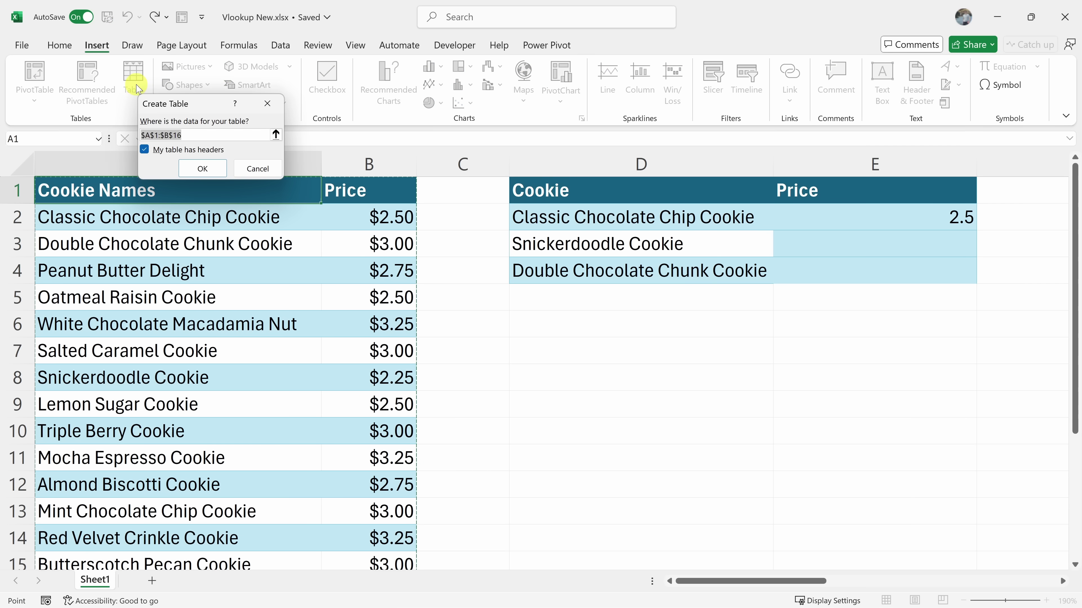
pyautogui.click(202, 168)
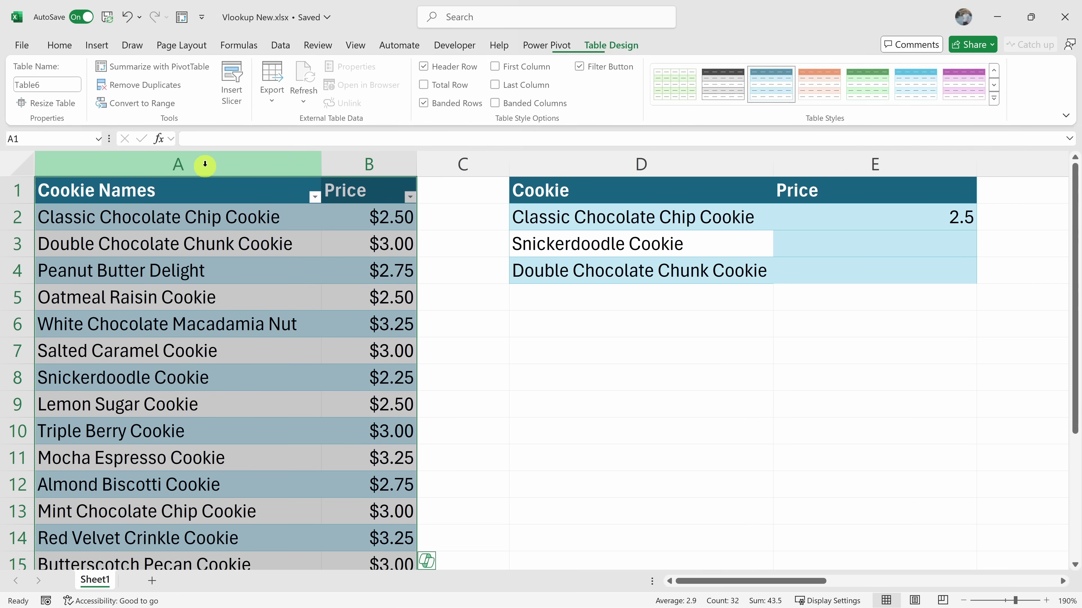
pyautogui.click(213, 188)
# Select cells in the new Table6, then reselect the lookup formula in E2
pyautogui.moveTo(302, 188); pyautogui.dragTo(369, 458)
pyautogui.click(372, 398)
pyautogui.click(907, 220)
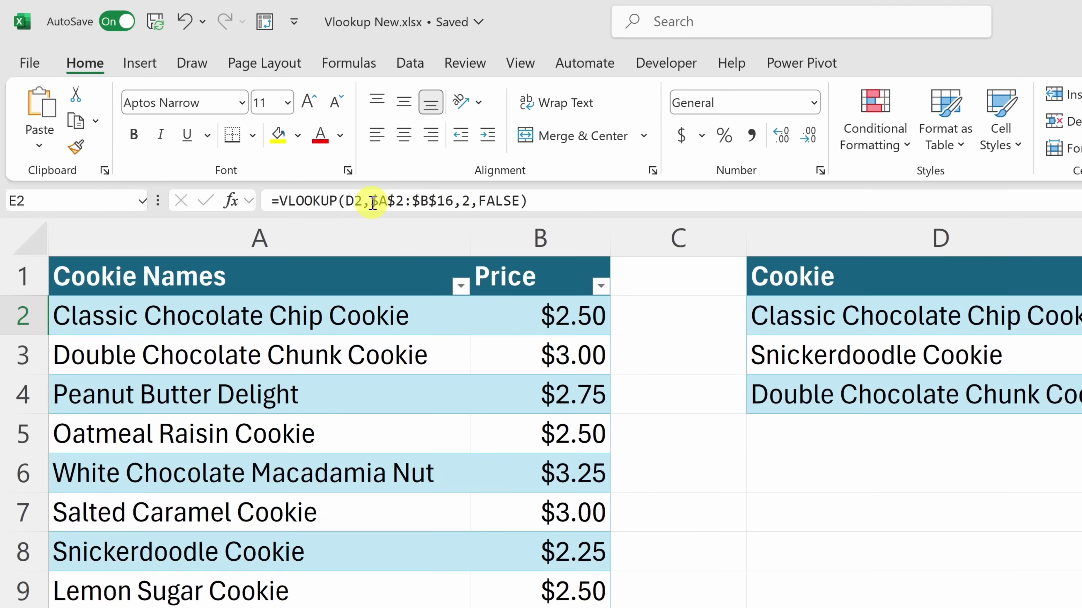
# Replace $A$2:$B$16 in E2's formula with Table6[#All] and commit it
pyautogui.moveTo(253, 139); pyautogui.dragTo(280, 140)
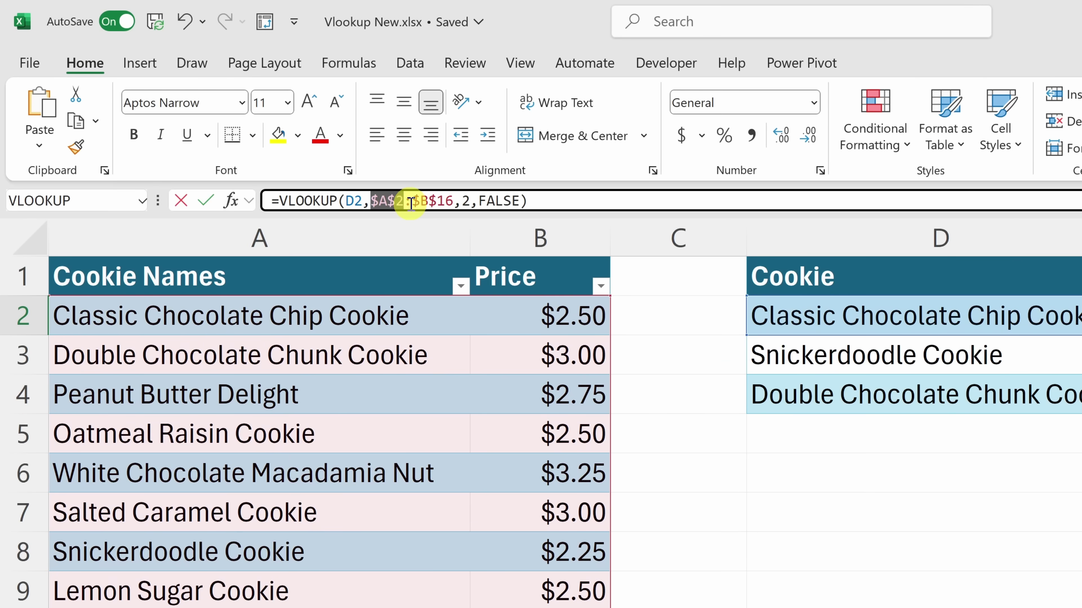
pyautogui.moveTo(411, 202); pyautogui.dragTo(454, 202)
pyautogui.press('BackSpace')
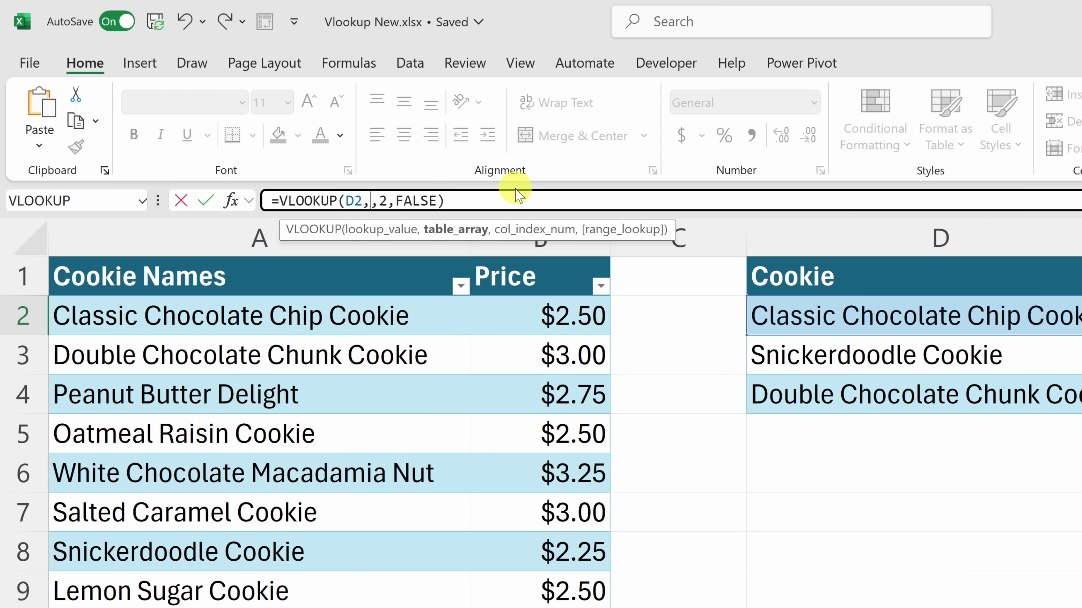
pyautogui.click(244, 273)
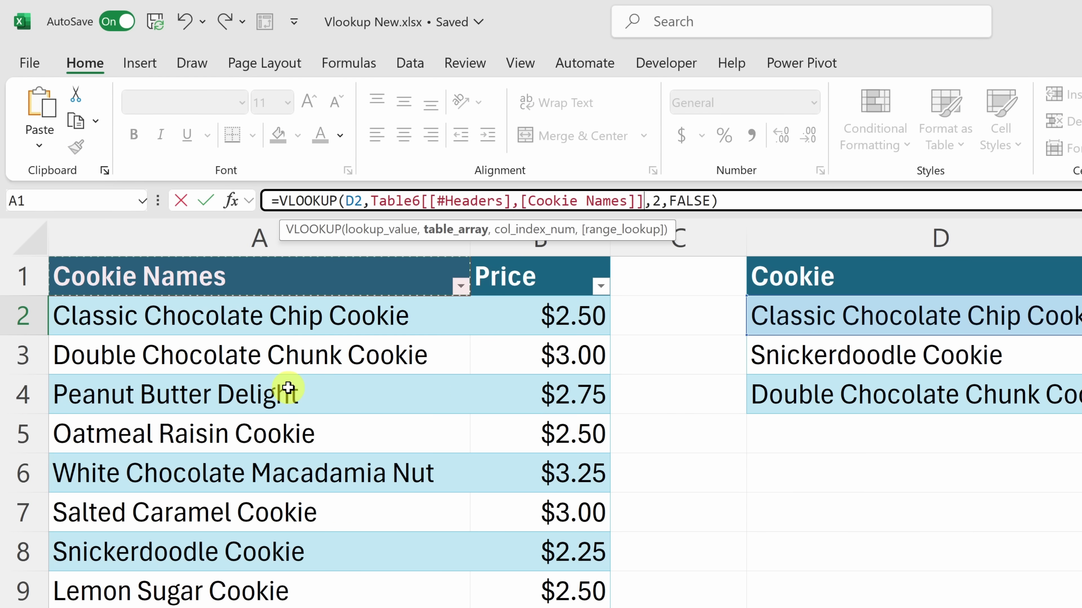
pyautogui.hotkey('ctrl', 'a')
pyautogui.scroll(-1, 288, 388)
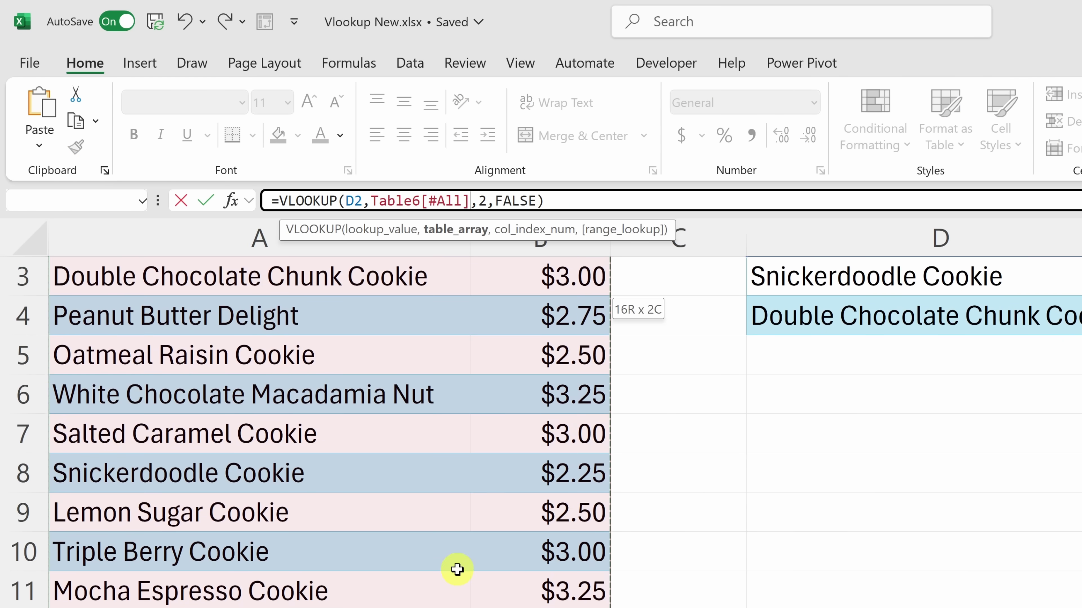
pyautogui.scroll(1, 456, 570)
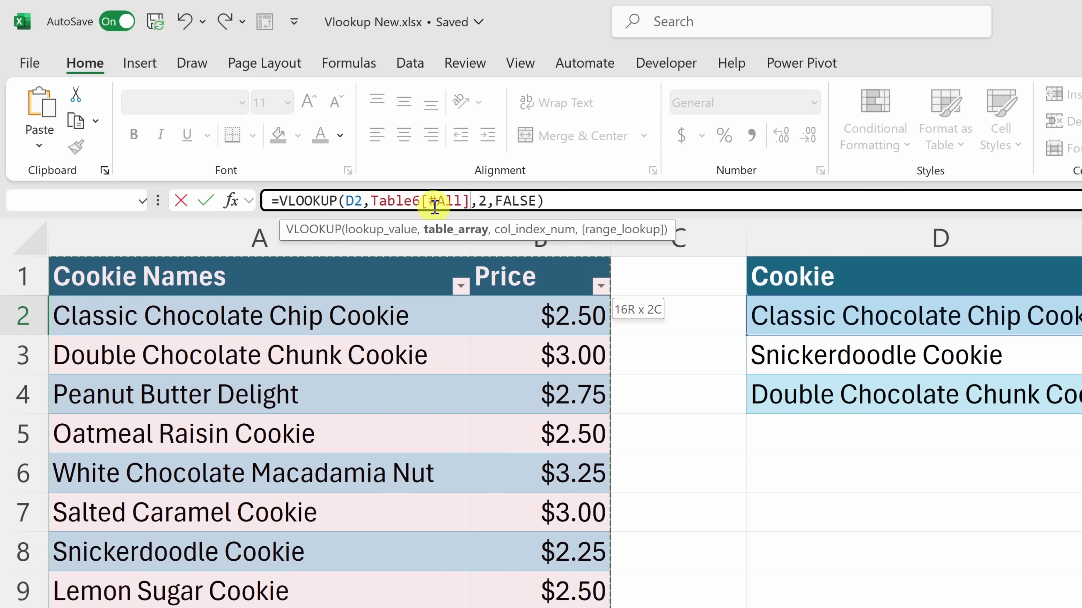
pyautogui.press('Return')
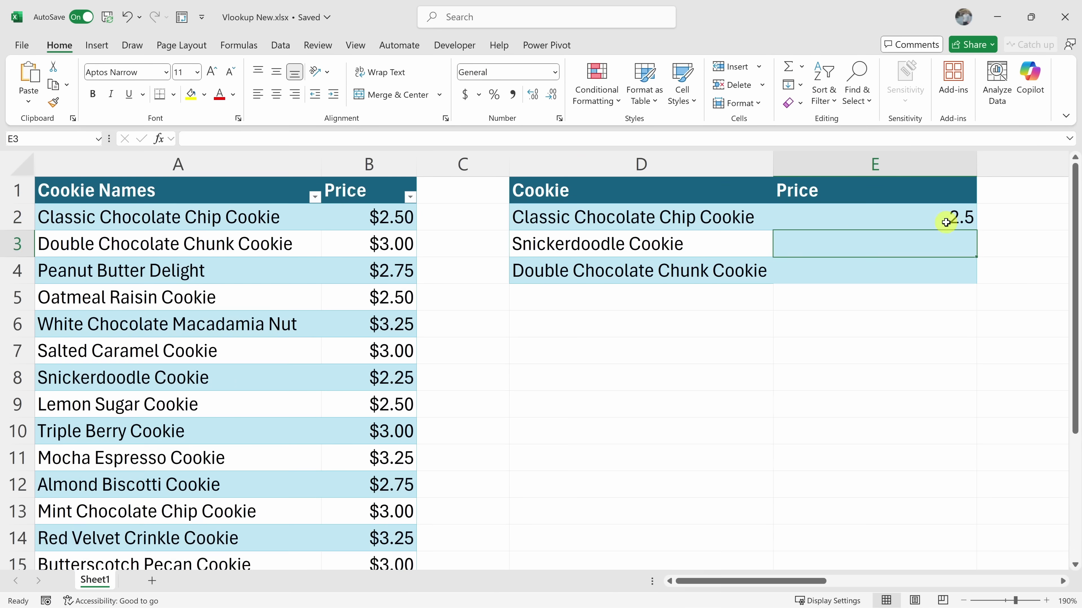
pyautogui.click(967, 225)
# Fill the Table6[#All] lookup down and confirm E4 reads =VLOOKUP(D4,Table6[#All],2,FALSE)
pyautogui.doubleClick(978, 231)
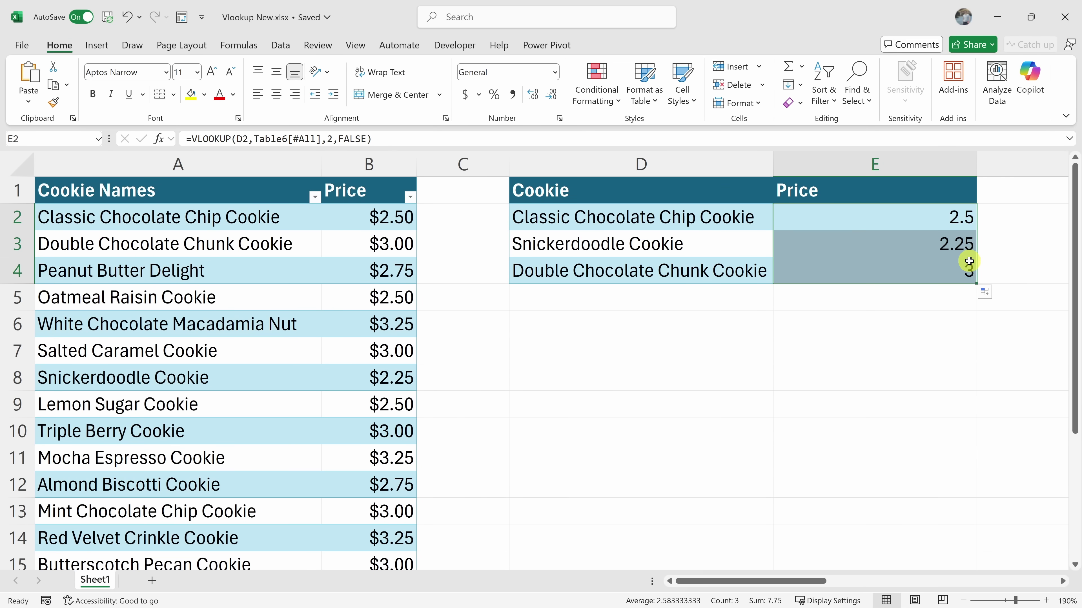
pyautogui.click(964, 269)
pyautogui.scroll(-3, 270, 394)
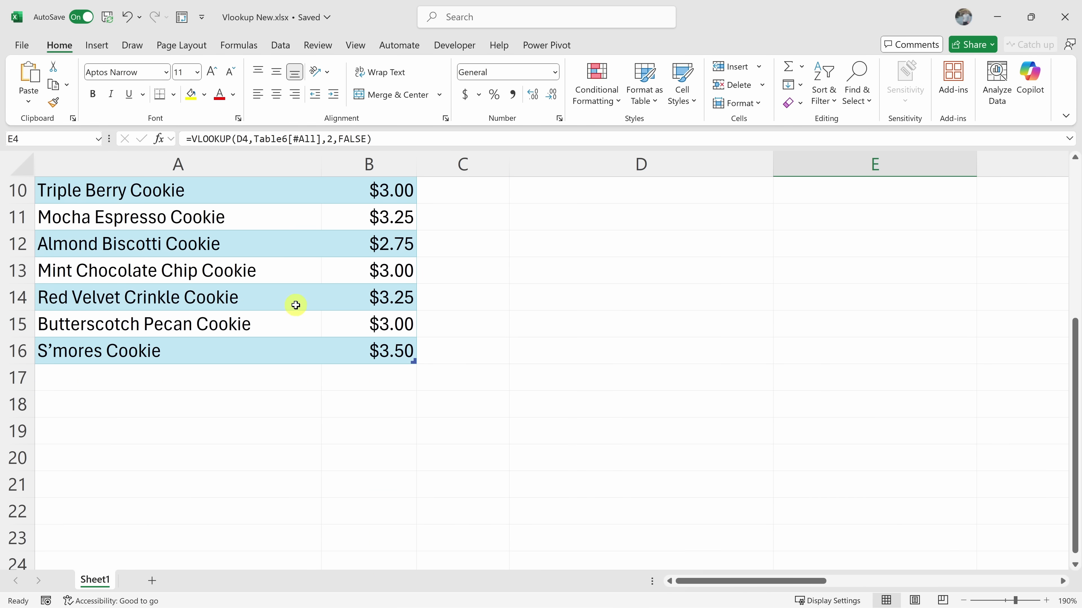
pyautogui.scroll(3, 296, 305)
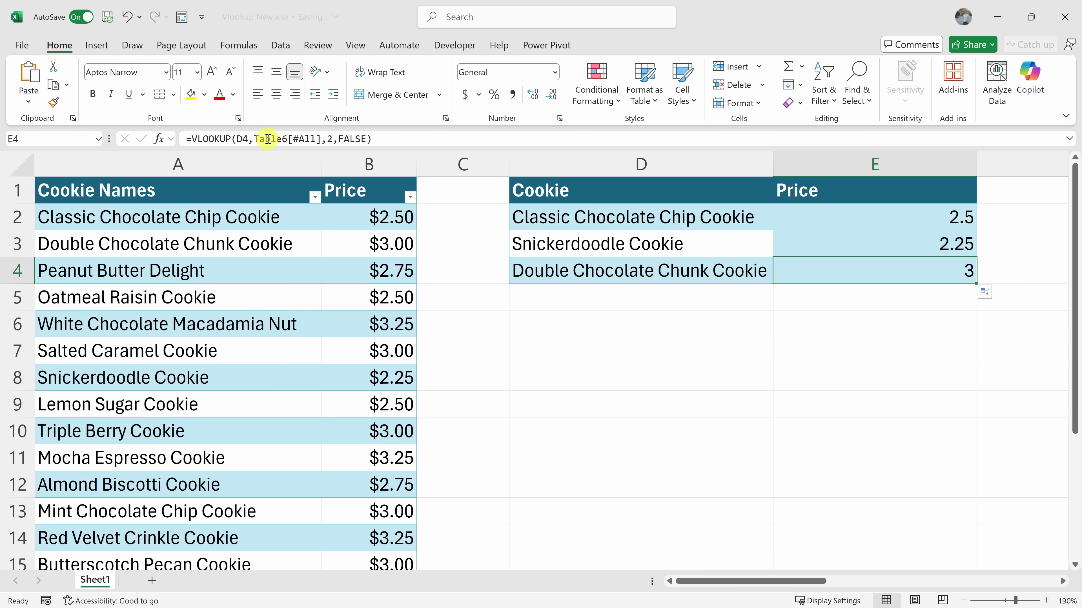